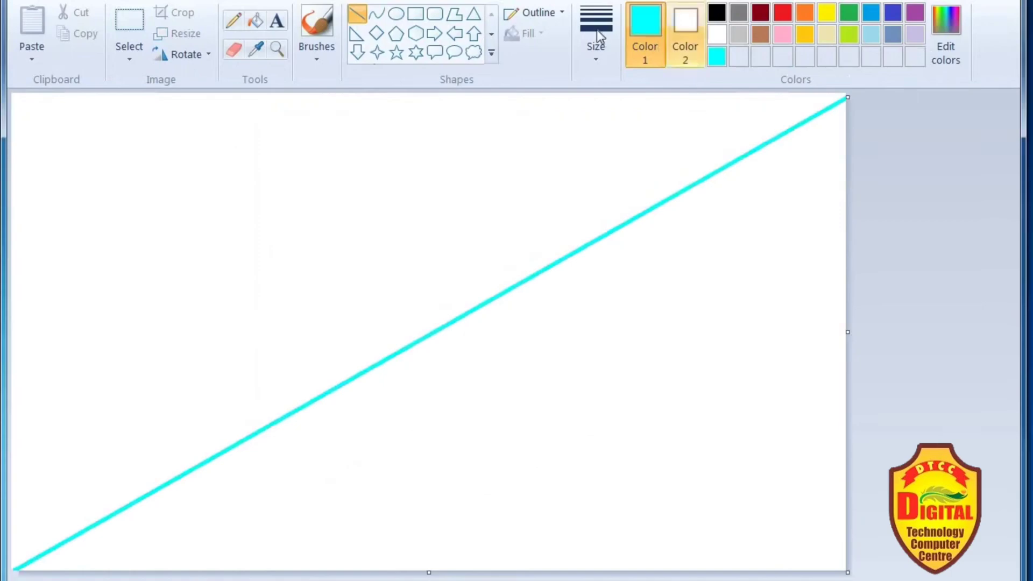
# - Fill the canvas area below the diagonal line with cyan and the area above it with black
pyautogui.click(254, 22)
pyautogui.click(577, 442)
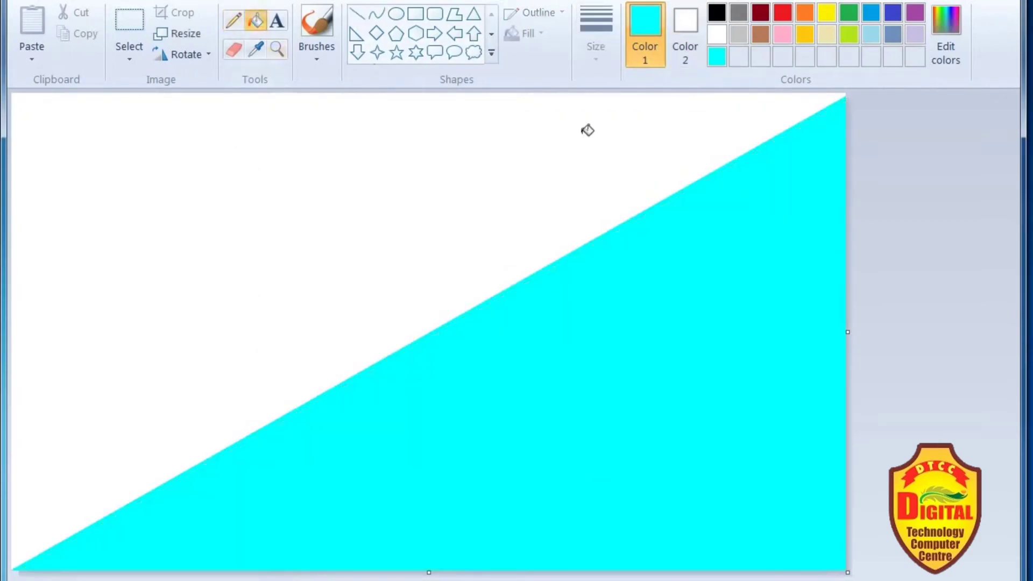
pyautogui.click(716, 14)
pyautogui.click(311, 220)
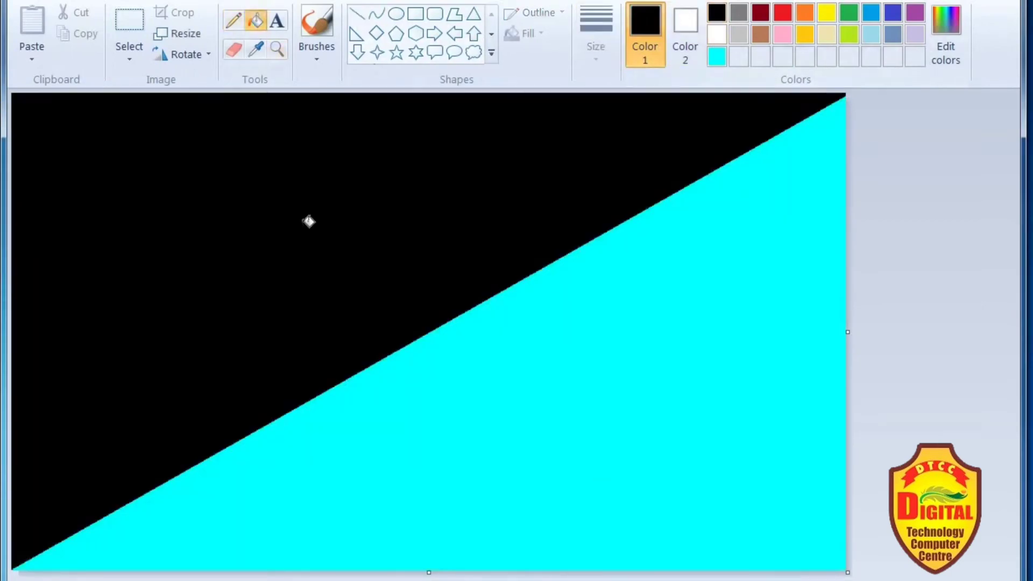
# - Copy the canvas's horizontal pixel value and resize the width to 1 pixel without maintaining the aspect ratio
pyautogui.click(180, 34)
pyautogui.click(211, 118)
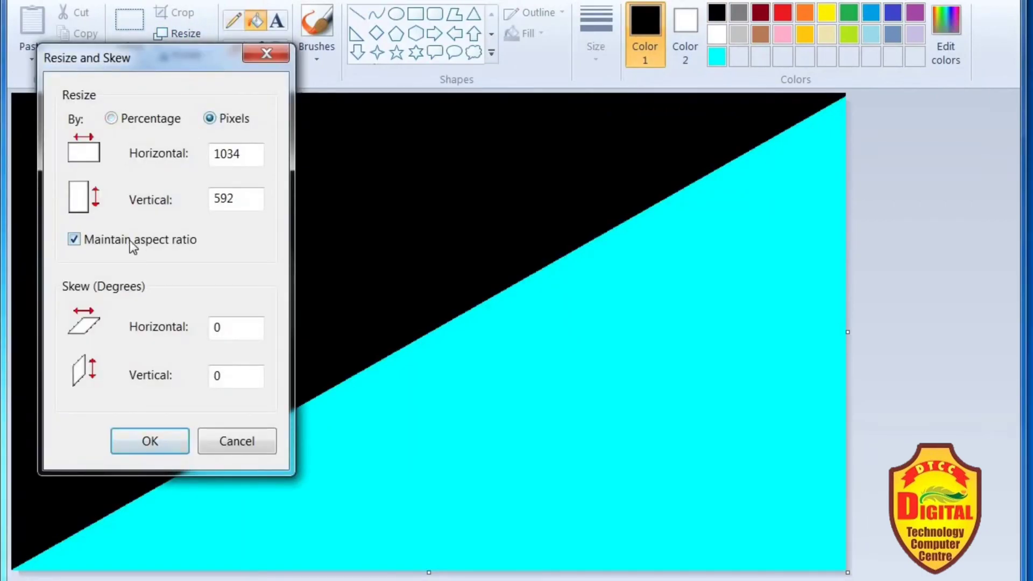
pyautogui.doubleClick(229, 156)
pyautogui.rightClick(230, 161)
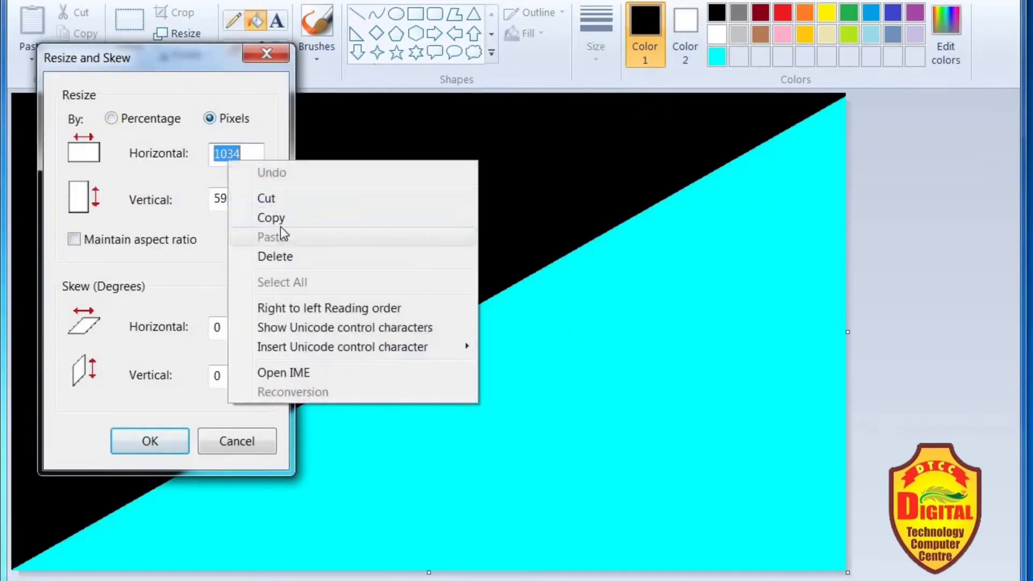
pyautogui.click(278, 218)
pyautogui.write('1')
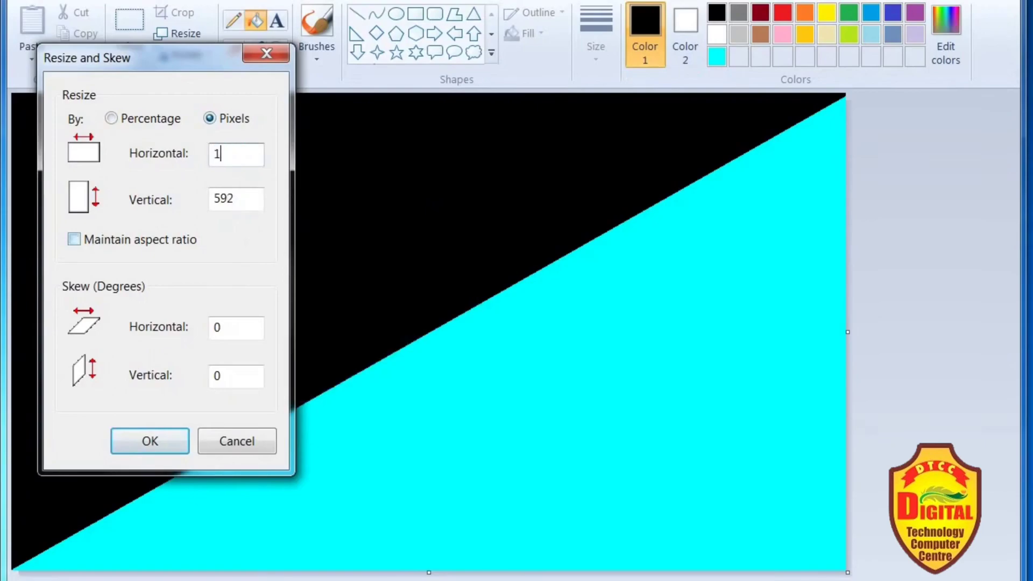
pyautogui.press('Return')
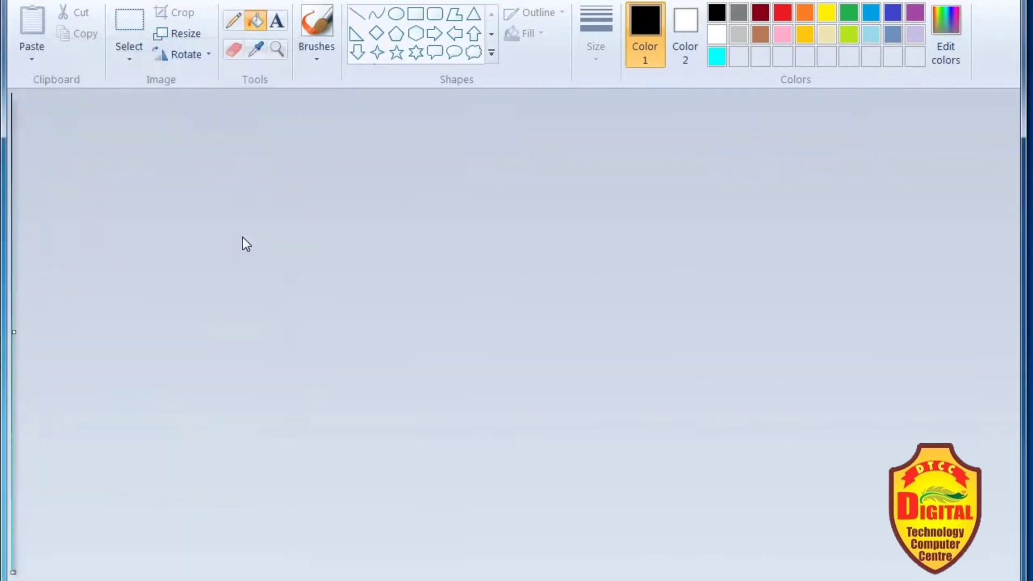
# - Resize the canvas back to the copied width of 1034 pixels with the aspect ratio unlocked, stretching it into a gradient
pyautogui.hotkey('ctrl', 'w')
pyautogui.click(212, 119)
pyautogui.click(139, 237)
pyautogui.click(234, 158)
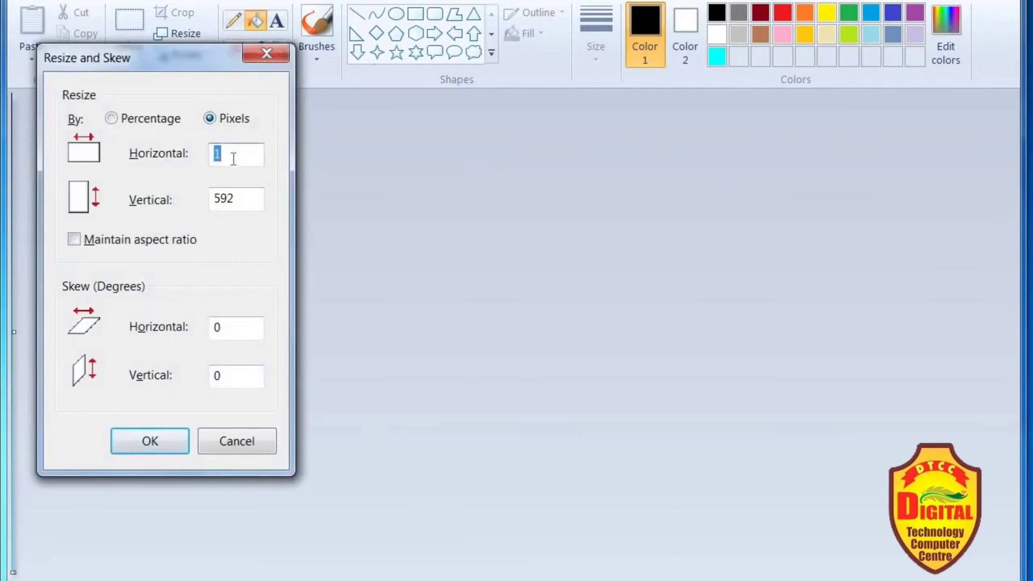
pyautogui.press('Return')
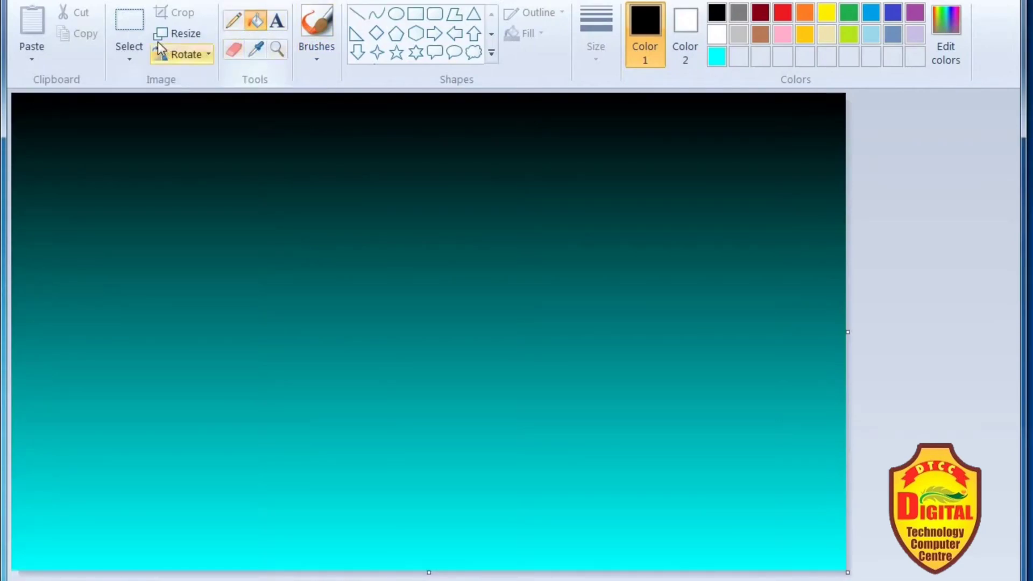
# - Select the whole picture and squash it vertically to about three quarters of the canvas height, keeping its upper edge fixed
pyautogui.click(135, 60)
pyautogui.click(179, 170)
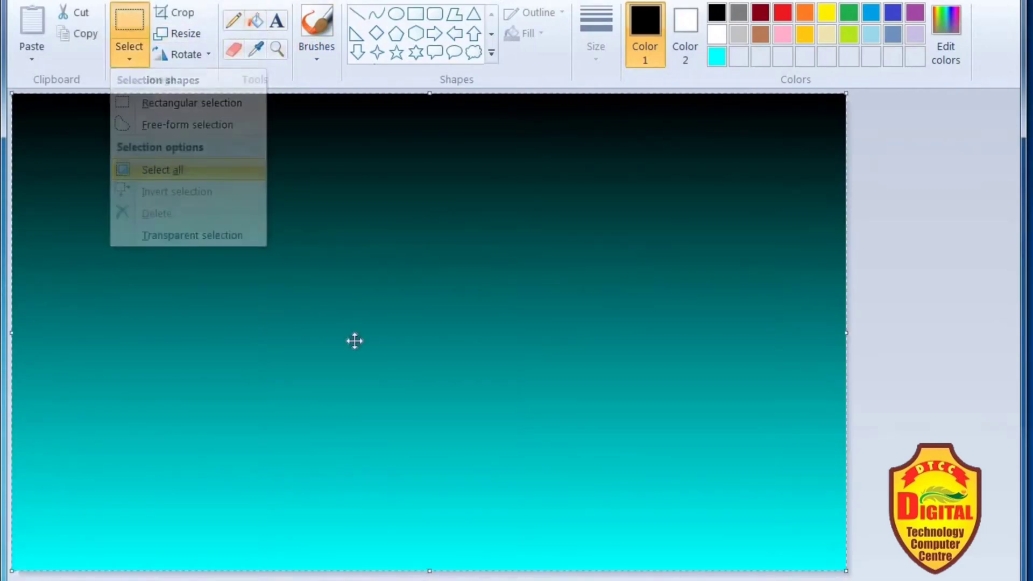
pyautogui.moveTo(433, 571); pyautogui.dragTo(430, 444)
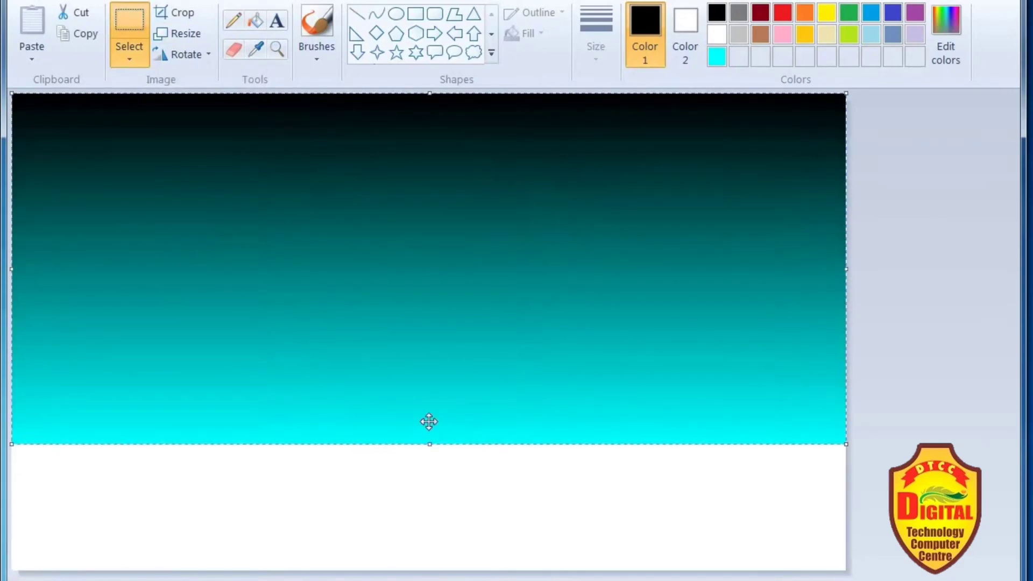
# - Copy the squashed gradient and paste a duplicate onto the canvas
pyautogui.rightClick(433, 326)
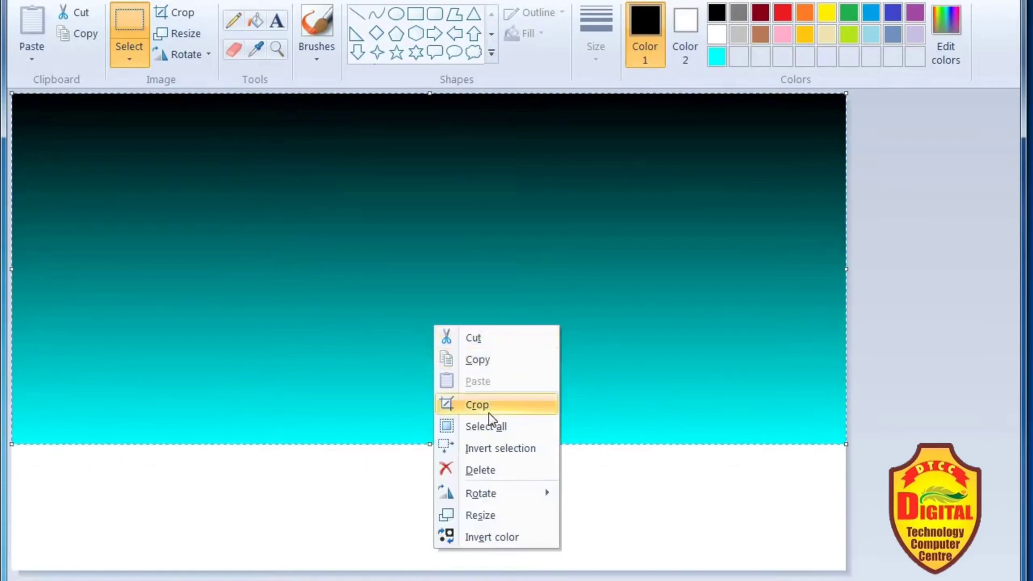
pyautogui.rightClick(393, 289)
pyautogui.rightClick(407, 255)
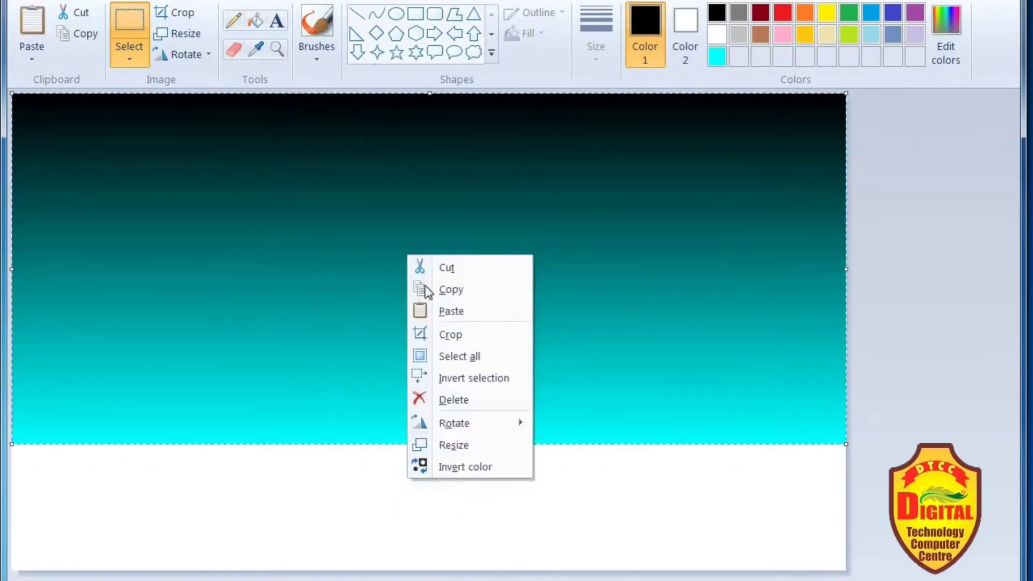
pyautogui.click(391, 230)
pyautogui.rightClick(346, 257)
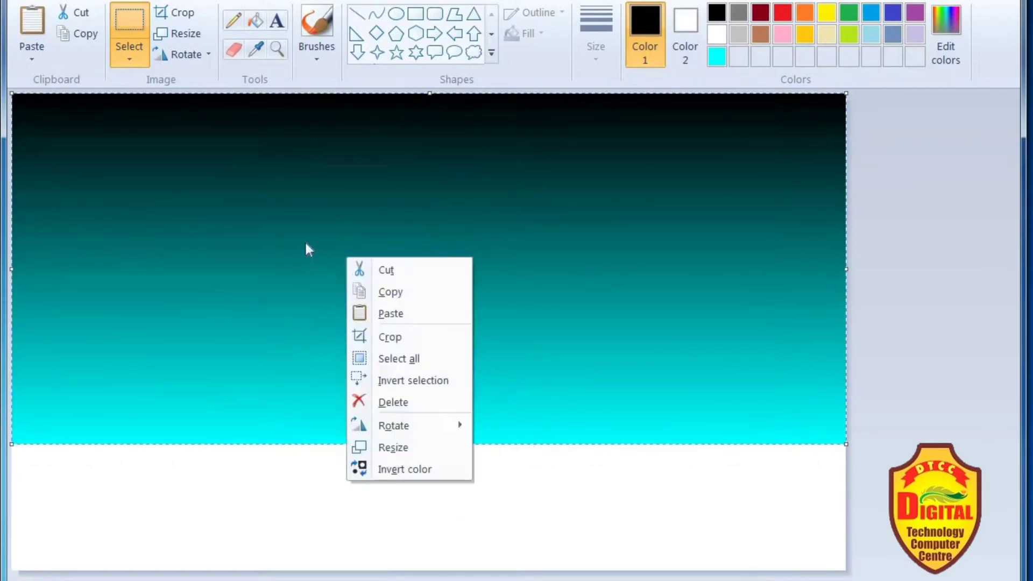
pyautogui.click(376, 311)
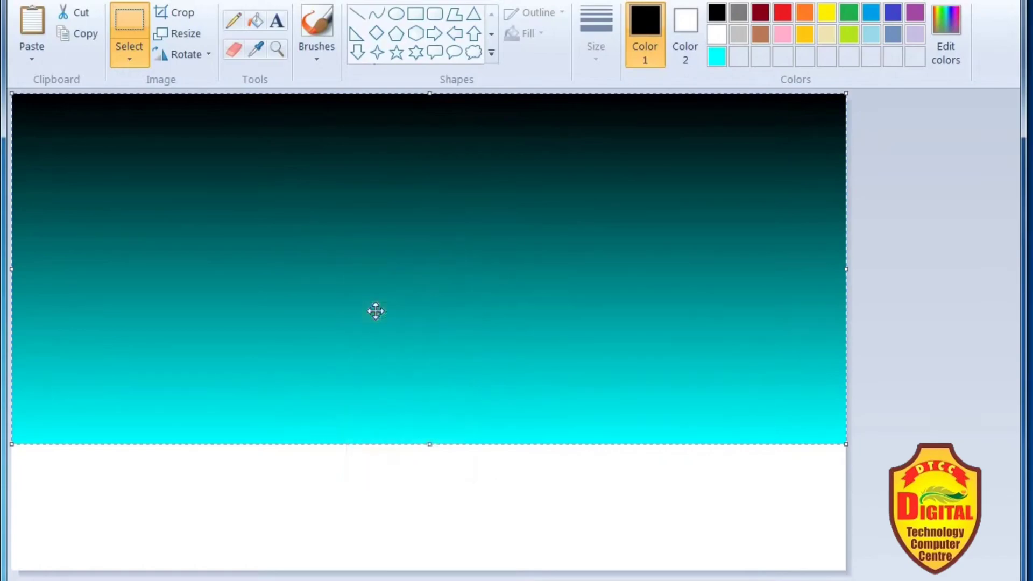
# - Flip the pasted gradient vertically so that cyan is at its upper edge
pyautogui.rightClick(376, 311)
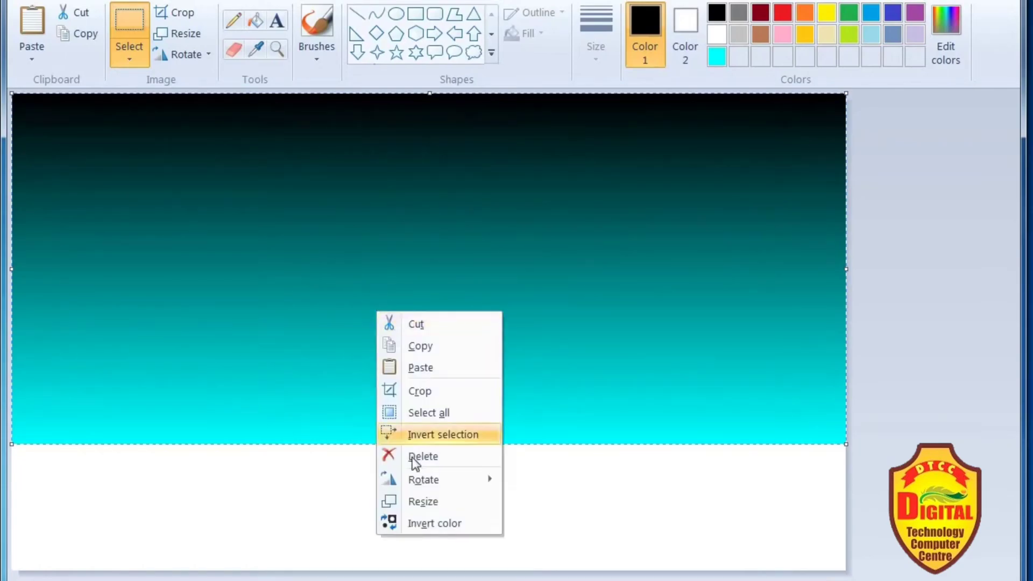
pyautogui.moveTo(434, 478)
pyautogui.click(552, 553)
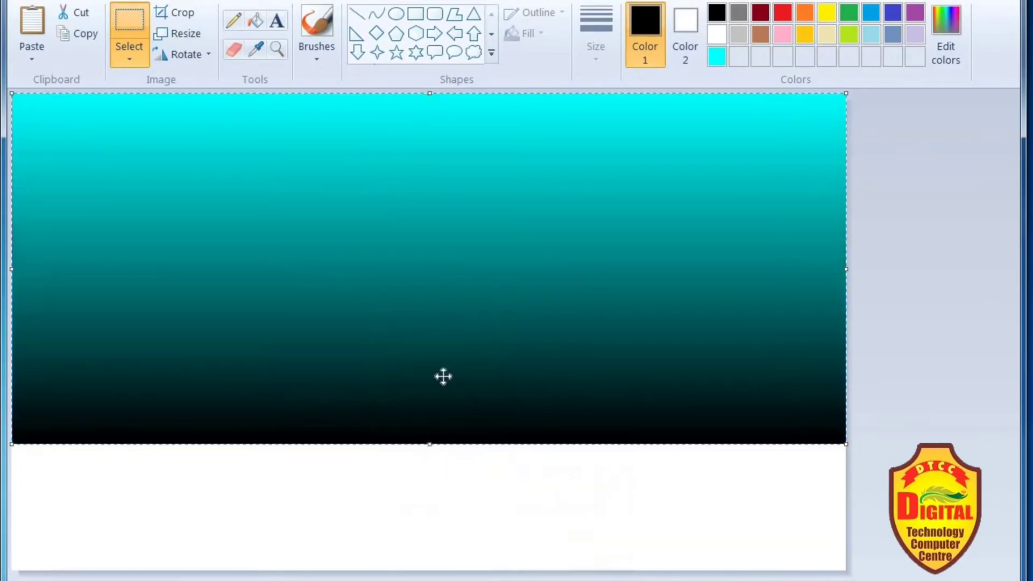
# - Move the flipped gradient down and shrink its height to fill the white strip below the first gradient, then deselect it
pyautogui.moveTo(356, 173); pyautogui.dragTo(344, 250)
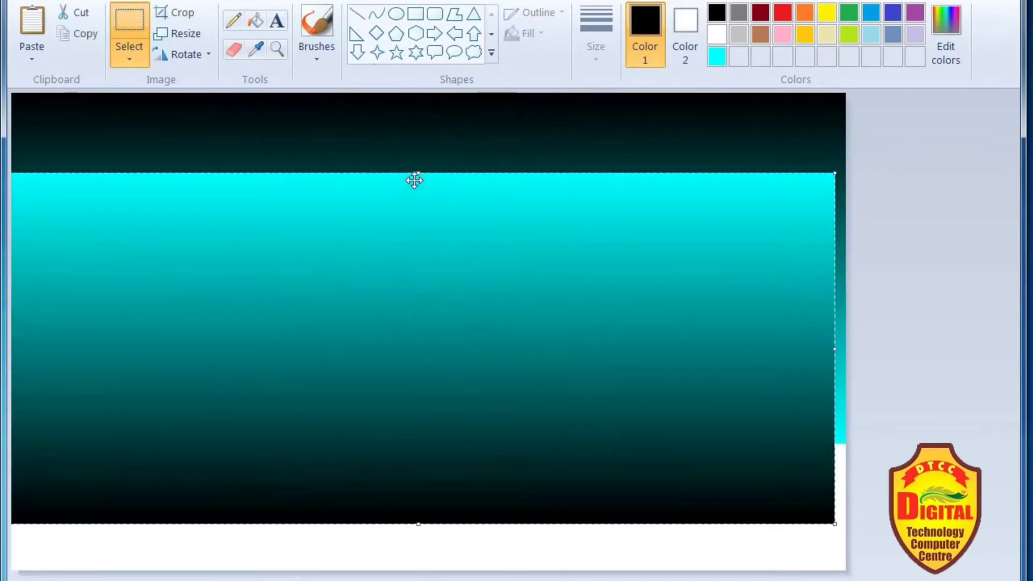
pyautogui.moveTo(420, 172); pyautogui.dragTo(430, 348)
pyautogui.moveTo(422, 405)
pyautogui.mouseDown()
pyautogui.moveTo(433, 456)
pyautogui.moveTo(425, 470)
pyautogui.moveTo(433, 457)
pyautogui.moveTo(419, 481)
pyautogui.moveTo(431, 482)
pyautogui.moveTo(438, 507)
pyautogui.moveTo(429, 503)
pyautogui.moveTo(427, 420)
pyautogui.mouseUp()
pyautogui.moveTo(426, 362); pyautogui.dragTo(427, 381)
pyautogui.moveTo(432, 449); pyautogui.dragTo(436, 478)
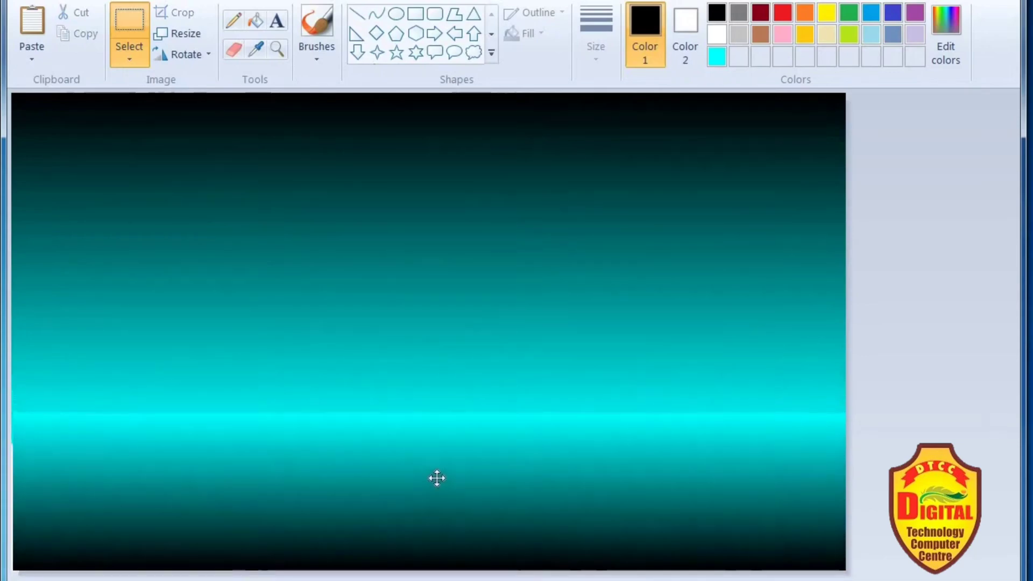
pyautogui.moveTo(436, 413); pyautogui.dragTo(431, 445)
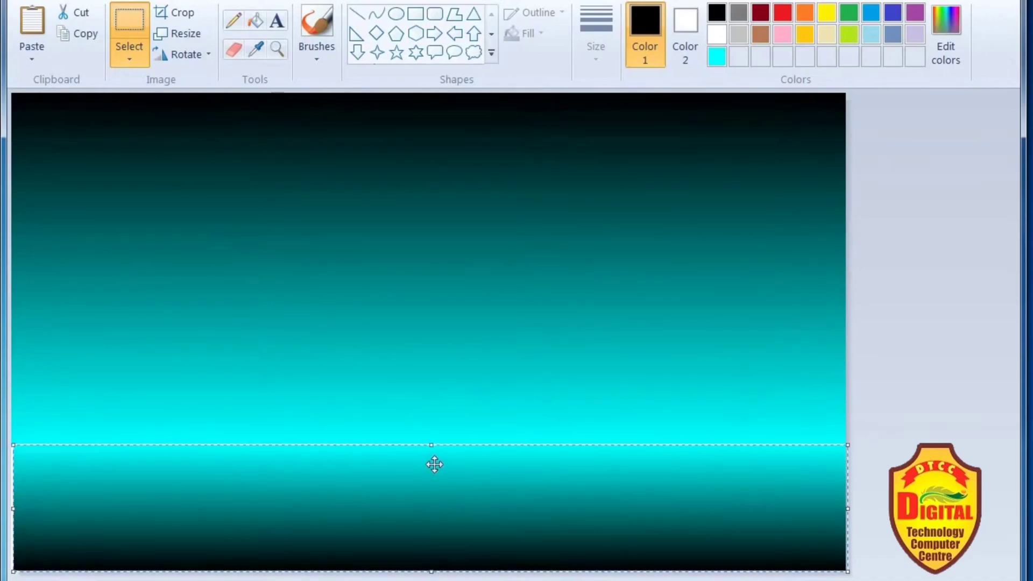
pyautogui.click(929, 318)
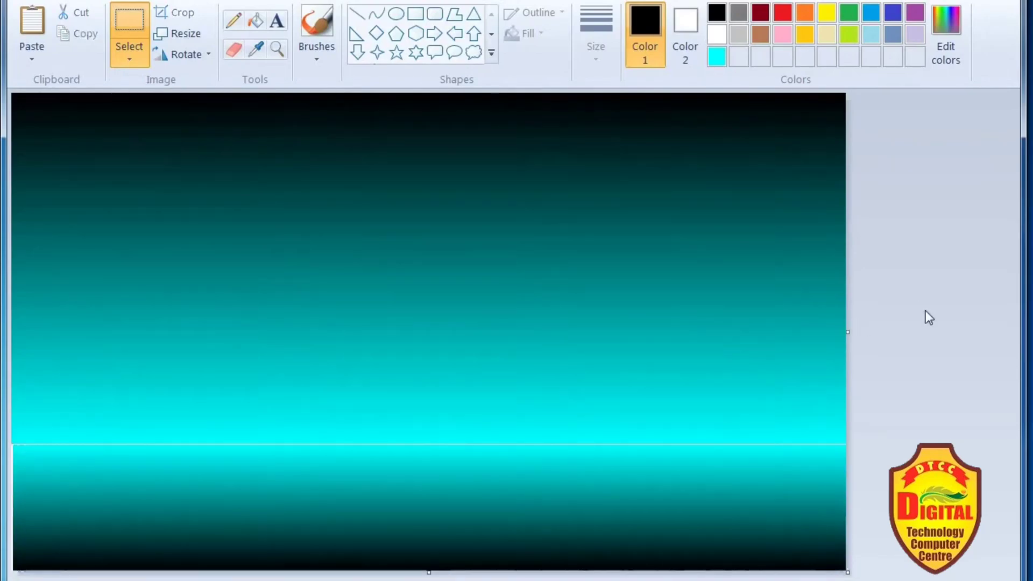
# - Draw a thick black horizontal line across the full canvas width over the seam between the two gradients
pyautogui.click(357, 14)
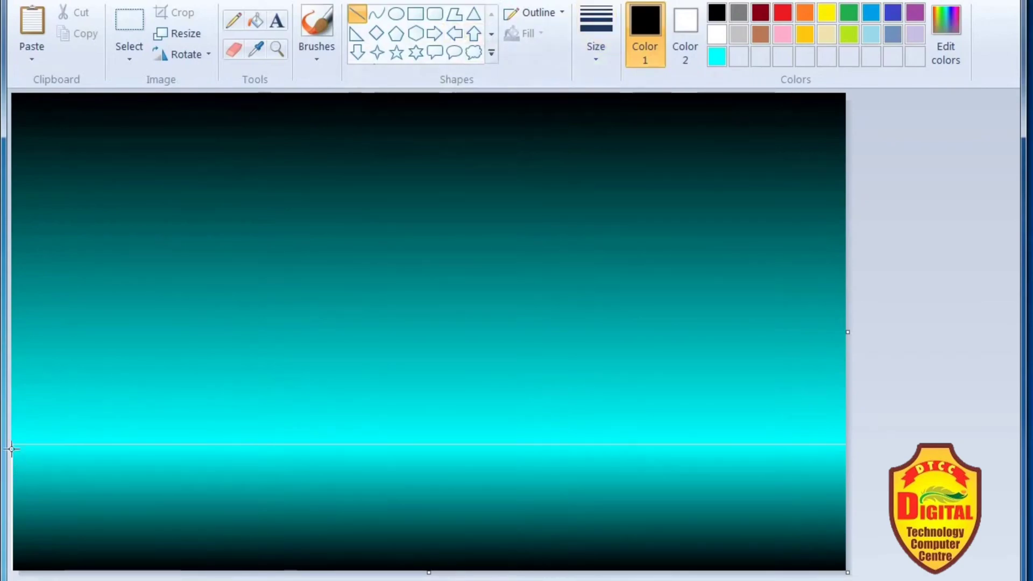
pyautogui.moveTo(16, 442)
pyautogui.mouseDown()
pyautogui.moveTo(659, 397)
pyautogui.moveTo(919, 441)
pyautogui.mouseUp()
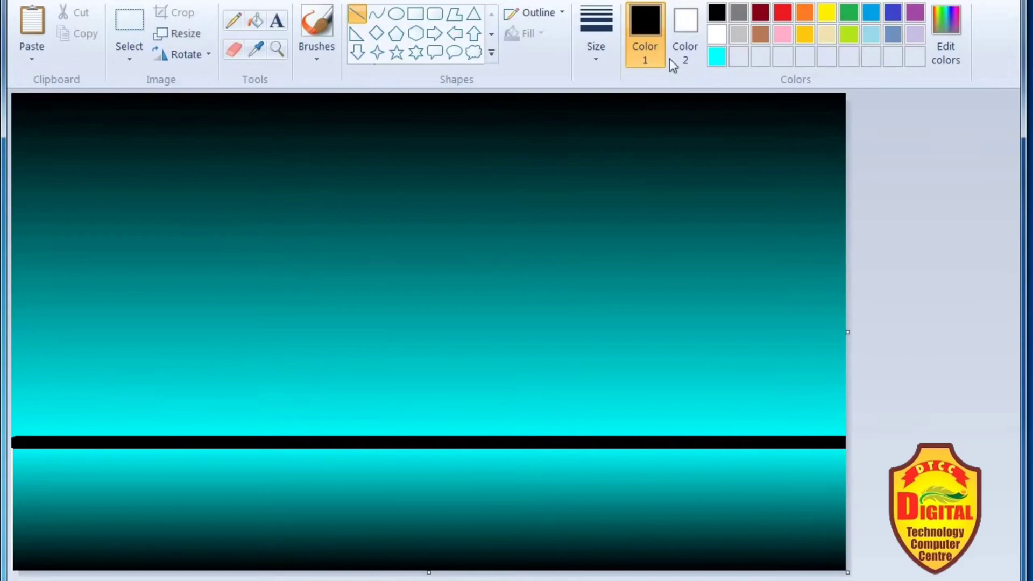
# - Draw a white circle with solid colour fill as the moon in the upper middle of the sky
pyautogui.click(395, 14)
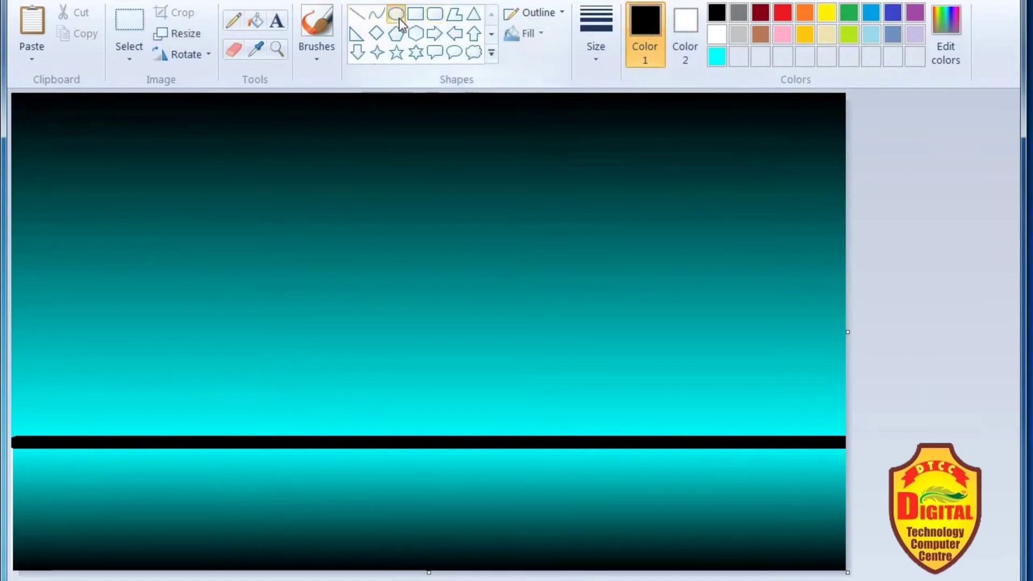
pyautogui.click(717, 37)
pyautogui.click(527, 34)
pyautogui.click(535, 78)
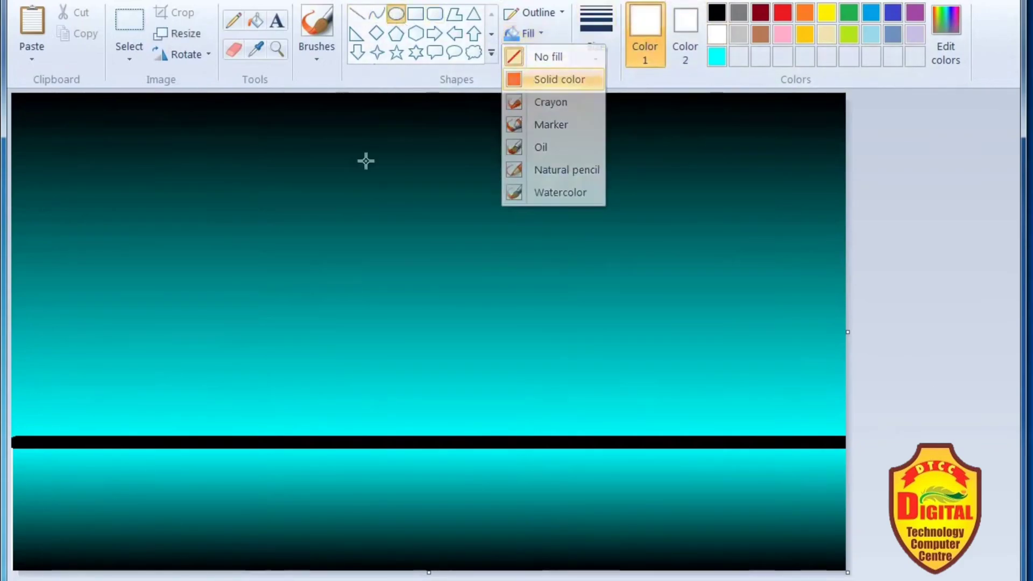
pyautogui.moveTo(343, 128); pyautogui.dragTo(472, 256)
pyautogui.moveTo(418, 205); pyautogui.dragTo(423, 183)
pyautogui.moveTo(476, 246); pyautogui.dragTo(495, 261)
pyautogui.click(906, 251)
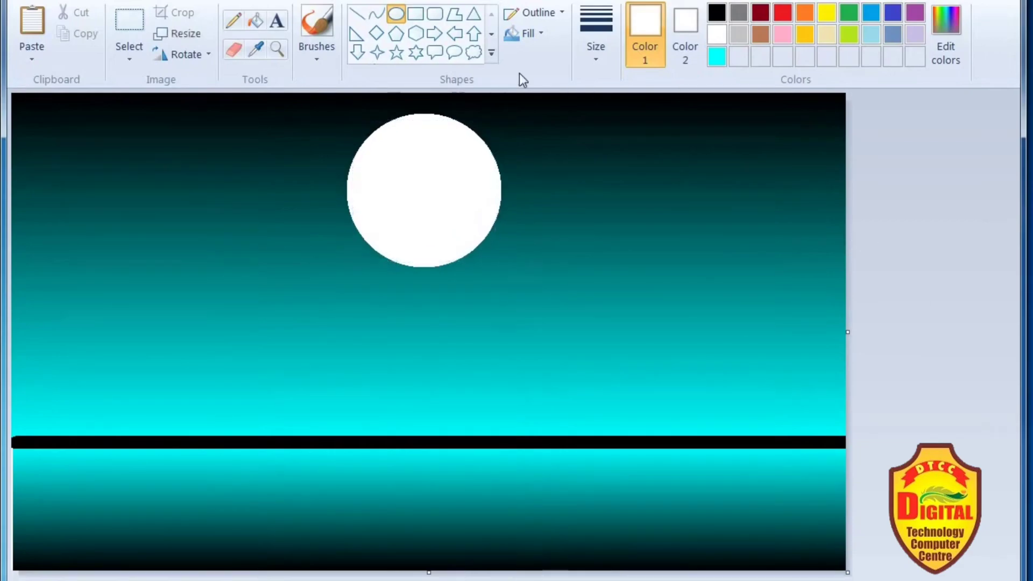
# - Paint an uneven black hill silhouette with an enlarged brush along the horizon line across the whole canvas
pyautogui.click(317, 33)
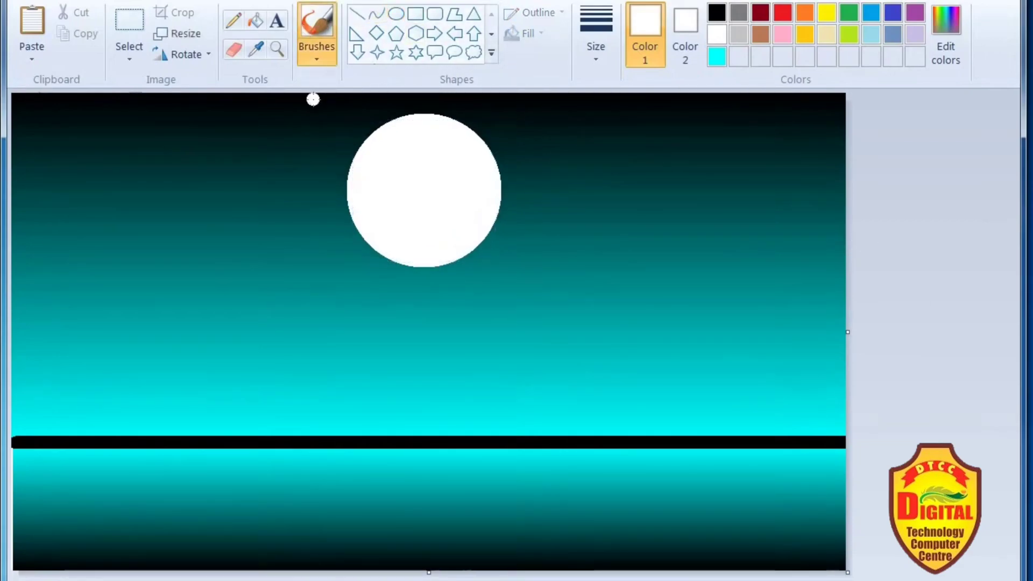
pyautogui.hotkey('ctrl', '+')
pyautogui.hotkey('ctrl', '+')
pyautogui.hotkey('ctrl', '+')
pyautogui.hotkey('ctrl', '+')
pyautogui.hotkey('ctrl', '+')
pyautogui.hotkey('ctrl', '+')
pyautogui.hotkey('ctrl', '+')
pyautogui.hotkey('ctrl', '+')
pyautogui.hotkey('ctrl', '+')
pyautogui.hotkey('ctrl', '+')
pyautogui.hotkey('ctrl', '+')
pyautogui.hotkey('ctrl', '+')
pyautogui.hotkey('ctrl', '+')
pyautogui.hotkey('ctrl', '+')
pyautogui.hotkey('ctrl', '+')
pyautogui.hotkey('ctrl', '+')
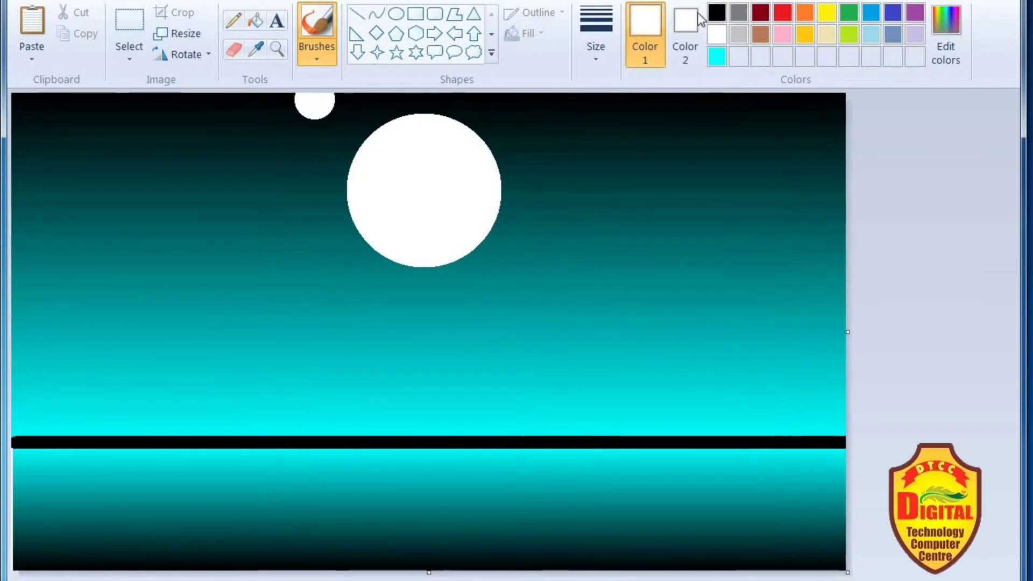
pyautogui.click(717, 12)
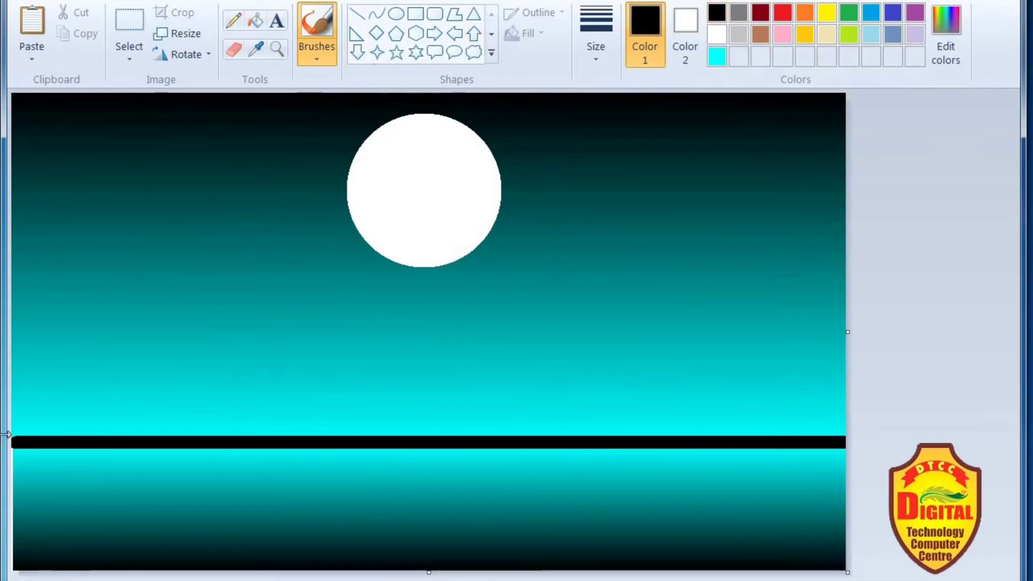
pyautogui.moveTo(46, 426)
pyautogui.mouseDown()
pyautogui.moveTo(272, 435)
pyautogui.moveTo(383, 418)
pyautogui.mouseUp()
pyautogui.hotkey('ctrl', 'z')
pyautogui.moveTo(16, 419)
pyautogui.mouseDown()
pyautogui.moveTo(223, 420)
pyautogui.moveTo(272, 401)
pyautogui.moveTo(281, 411)
pyautogui.moveTo(254, 420)
pyautogui.moveTo(829, 419)
pyautogui.mouseUp()
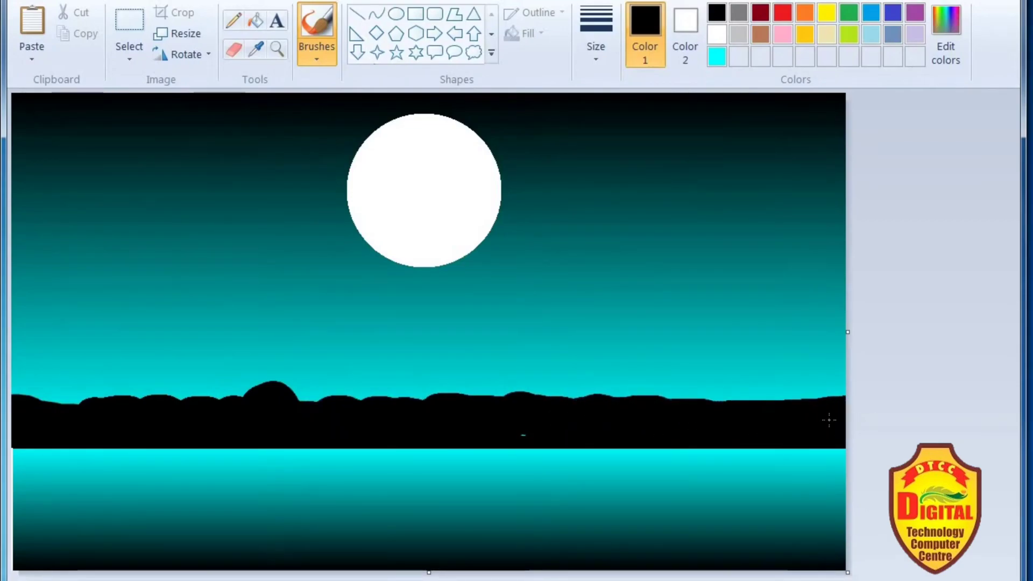
pyautogui.moveTo(559, 409)
pyautogui.mouseDown()
pyautogui.moveTo(612, 393)
pyautogui.moveTo(749, 417)
pyautogui.moveTo(786, 405)
pyautogui.moveTo(847, 410)
pyautogui.mouseUp()
pyautogui.moveTo(457, 398)
pyautogui.mouseDown()
pyautogui.moveTo(426, 392)
pyautogui.moveTo(427, 411)
pyautogui.mouseUp()
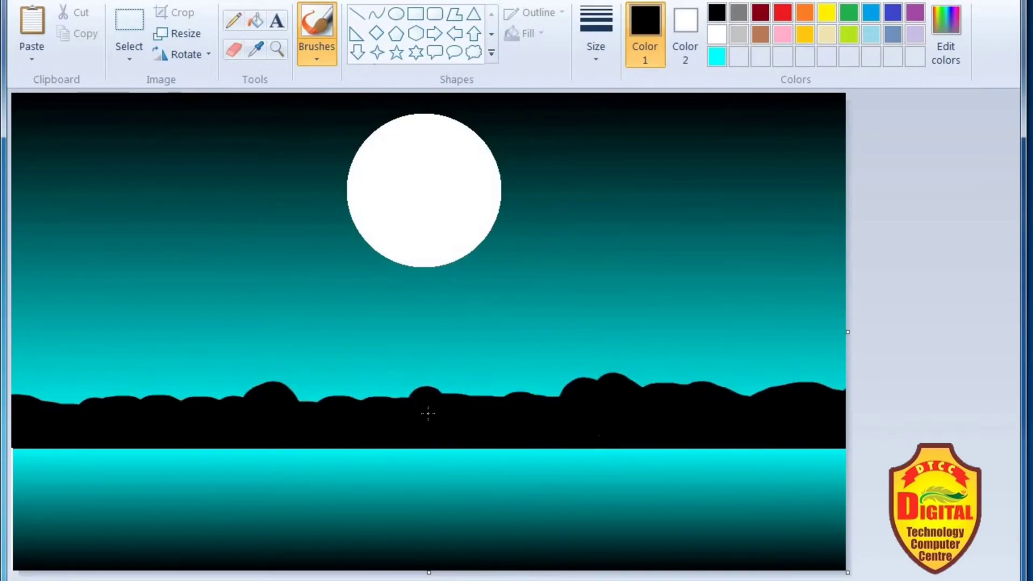
# - Switch to the Pencil with white as the drawing colour and set its line thickness
pyautogui.click(739, 25)
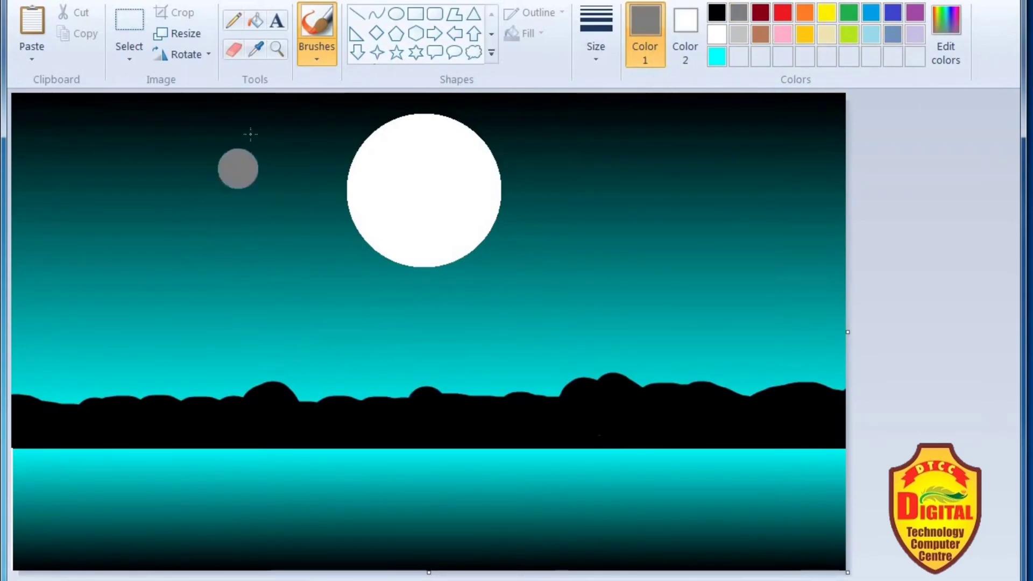
pyautogui.click(317, 59)
pyautogui.click(233, 21)
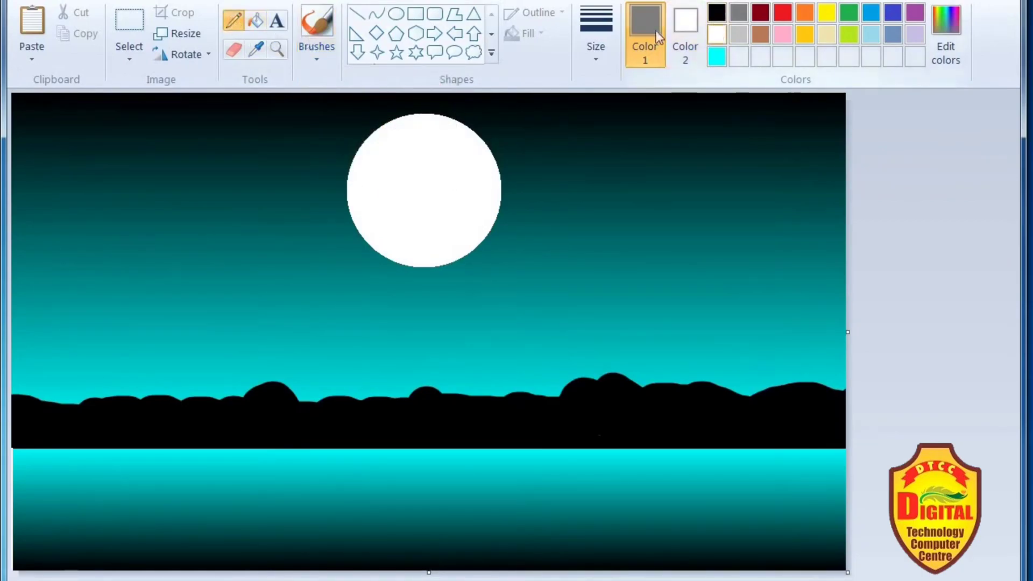
pyautogui.click(608, 39)
pyautogui.click(606, 93)
pyautogui.moveTo(381, 482); pyautogui.dragTo(254, 496)
pyautogui.moveTo(281, 495); pyautogui.dragTo(438, 471)
pyautogui.moveTo(287, 470)
pyautogui.mouseDown()
pyautogui.moveTo(400, 467)
pyautogui.moveTo(311, 471)
pyautogui.moveTo(345, 468)
pyautogui.moveTo(313, 454)
pyautogui.moveTo(373, 456)
pyautogui.moveTo(325, 456)
pyautogui.moveTo(363, 456)
pyautogui.mouseUp()
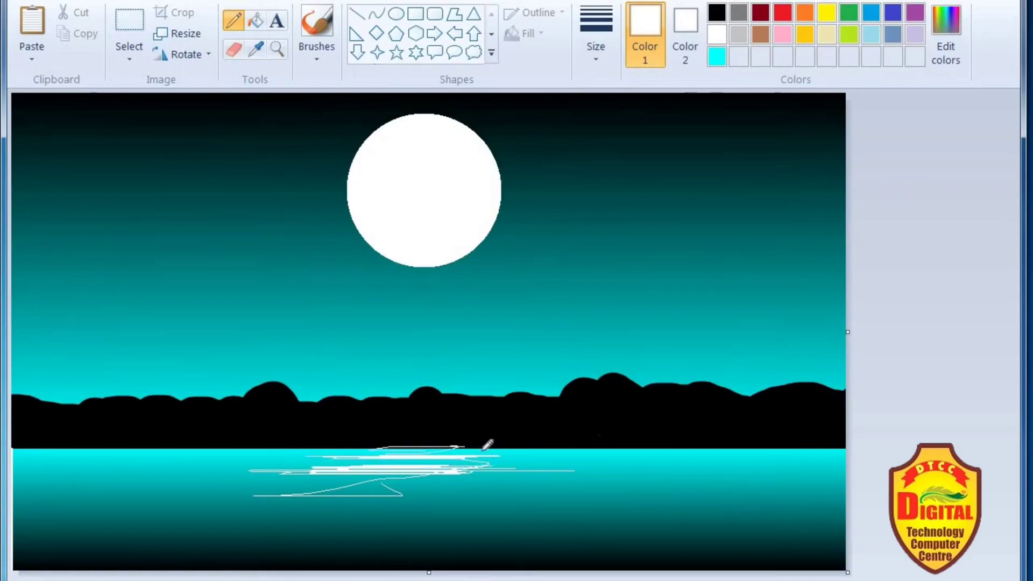
pyautogui.moveTo(428, 450); pyautogui.dragTo(498, 459)
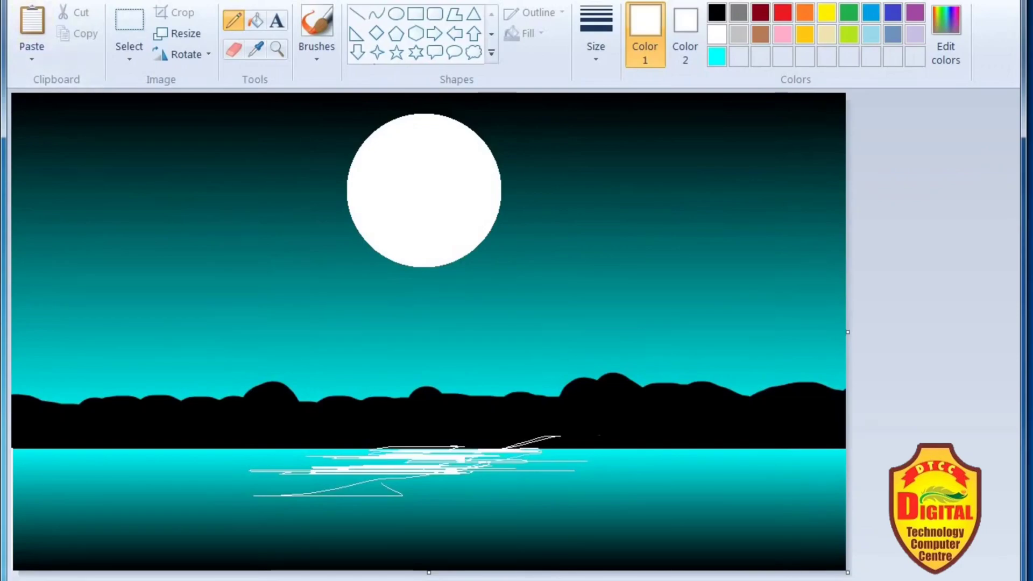
pyautogui.hotkey('ctrl', 'z')
pyautogui.moveTo(456, 448)
pyautogui.mouseDown()
pyautogui.moveTo(339, 452)
pyautogui.moveTo(528, 452)
pyautogui.moveTo(417, 464)
pyautogui.mouseUp()
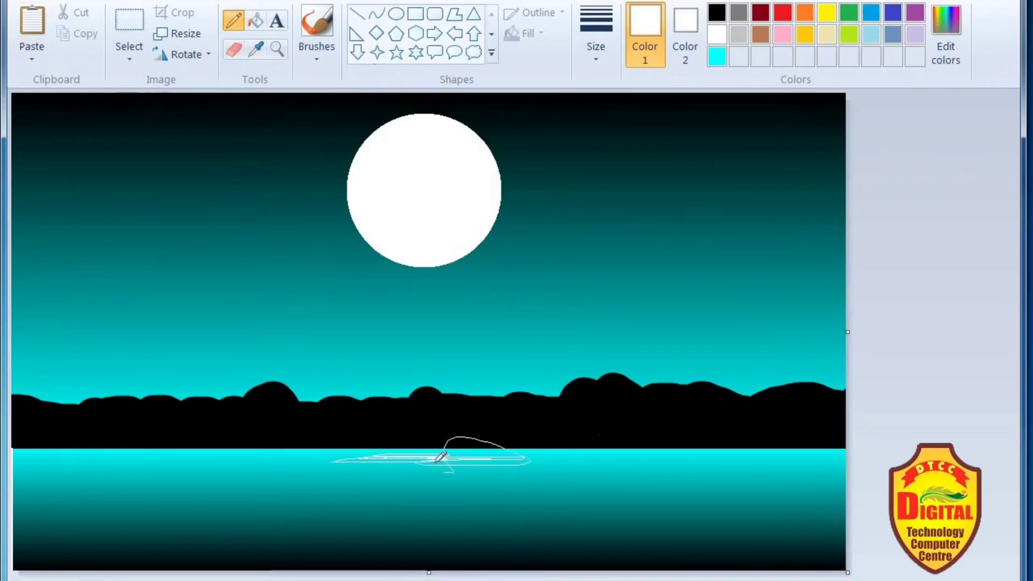
pyautogui.hotkey('ctrl', 'z')
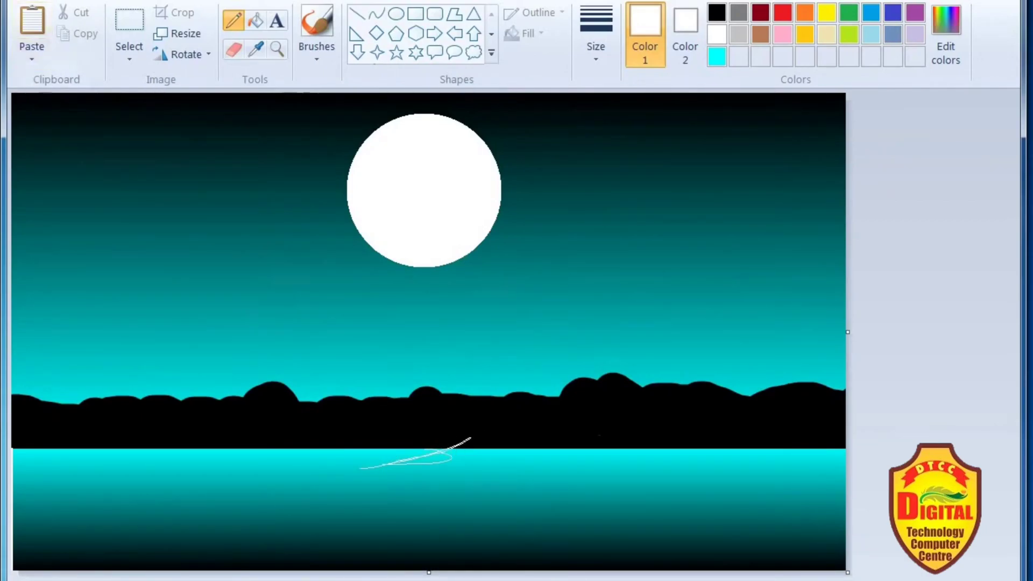
pyautogui.hotkey('ctrl', 'z')
# - Scribble dense white horizontal zigzag strokes on the water below the moon, from the horizon to the canvas bottom, as its reflection
pyautogui.moveTo(370, 493)
pyautogui.mouseDown()
pyautogui.moveTo(300, 460)
pyautogui.moveTo(373, 450)
pyautogui.mouseUp()
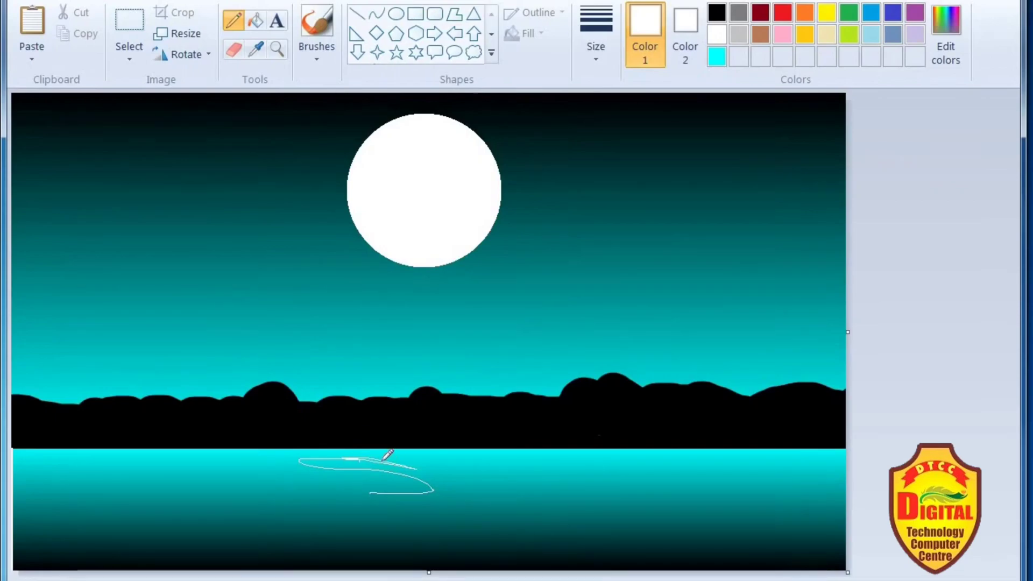
pyautogui.moveTo(424, 471)
pyautogui.mouseDown()
pyautogui.moveTo(416, 450)
pyautogui.moveTo(437, 466)
pyautogui.moveTo(383, 472)
pyautogui.moveTo(359, 459)
pyautogui.mouseUp()
pyautogui.moveTo(449, 467)
pyautogui.mouseDown()
pyautogui.moveTo(521, 462)
pyautogui.moveTo(457, 454)
pyautogui.moveTo(497, 475)
pyautogui.moveTo(505, 456)
pyautogui.moveTo(483, 456)
pyautogui.moveTo(530, 468)
pyautogui.moveTo(505, 481)
pyautogui.moveTo(538, 474)
pyautogui.moveTo(418, 473)
pyautogui.moveTo(438, 470)
pyautogui.moveTo(429, 481)
pyautogui.moveTo(327, 470)
pyautogui.moveTo(336, 484)
pyautogui.moveTo(421, 498)
pyautogui.moveTo(368, 488)
pyautogui.moveTo(391, 474)
pyautogui.moveTo(469, 479)
pyautogui.moveTo(527, 502)
pyautogui.moveTo(520, 470)
pyautogui.moveTo(499, 483)
pyautogui.moveTo(417, 479)
pyautogui.moveTo(454, 479)
pyautogui.mouseUp()
pyautogui.moveTo(506, 511)
pyautogui.mouseDown()
pyautogui.moveTo(494, 488)
pyautogui.moveTo(439, 500)
pyautogui.moveTo(472, 490)
pyautogui.moveTo(405, 484)
pyautogui.mouseUp()
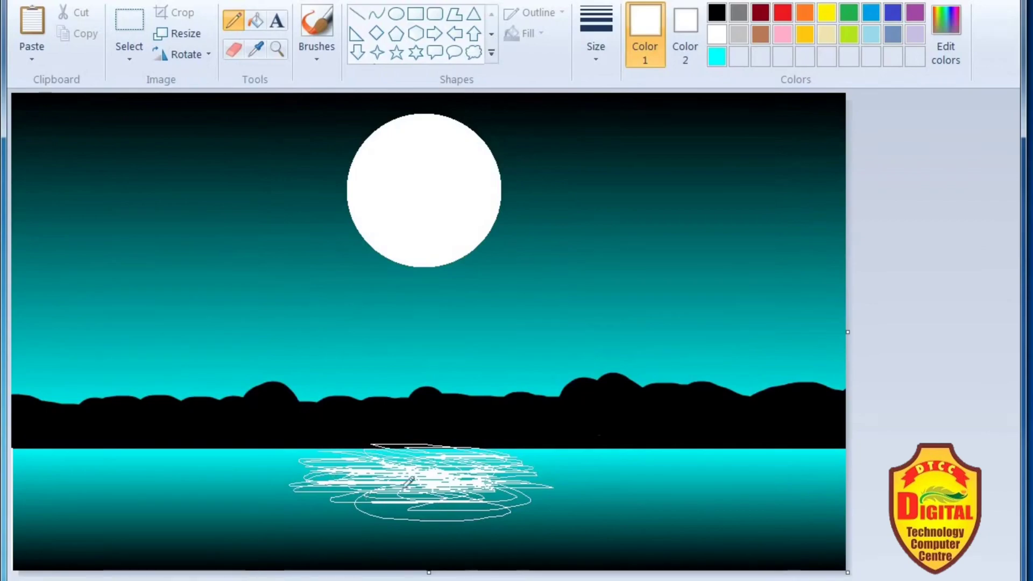
pyautogui.moveTo(469, 503)
pyautogui.mouseDown()
pyautogui.moveTo(384, 510)
pyautogui.moveTo(442, 495)
pyautogui.moveTo(370, 491)
pyautogui.moveTo(342, 495)
pyautogui.moveTo(402, 517)
pyautogui.moveTo(319, 512)
pyautogui.moveTo(433, 513)
pyautogui.moveTo(533, 491)
pyautogui.moveTo(530, 500)
pyautogui.moveTo(502, 490)
pyautogui.moveTo(502, 475)
pyautogui.moveTo(333, 472)
pyautogui.moveTo(387, 459)
pyautogui.moveTo(279, 455)
pyautogui.moveTo(367, 467)
pyautogui.moveTo(285, 465)
pyautogui.mouseUp()
pyautogui.moveTo(355, 488); pyautogui.dragTo(339, 508)
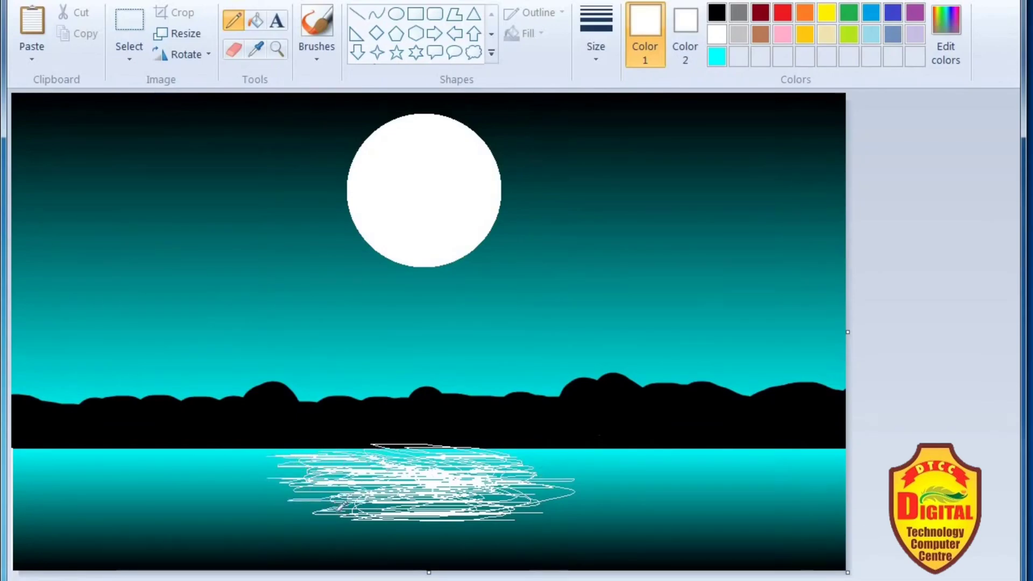
pyautogui.moveTo(526, 515)
pyautogui.mouseDown()
pyautogui.moveTo(452, 528)
pyautogui.moveTo(402, 500)
pyautogui.moveTo(313, 519)
pyautogui.moveTo(375, 538)
pyautogui.moveTo(505, 525)
pyautogui.moveTo(485, 545)
pyautogui.moveTo(490, 510)
pyautogui.moveTo(439, 540)
pyautogui.moveTo(465, 534)
pyautogui.moveTo(454, 526)
pyautogui.moveTo(492, 526)
pyautogui.moveTo(473, 534)
pyautogui.moveTo(462, 522)
pyautogui.moveTo(394, 548)
pyautogui.moveTo(412, 522)
pyautogui.moveTo(494, 540)
pyautogui.moveTo(387, 532)
pyautogui.mouseUp()
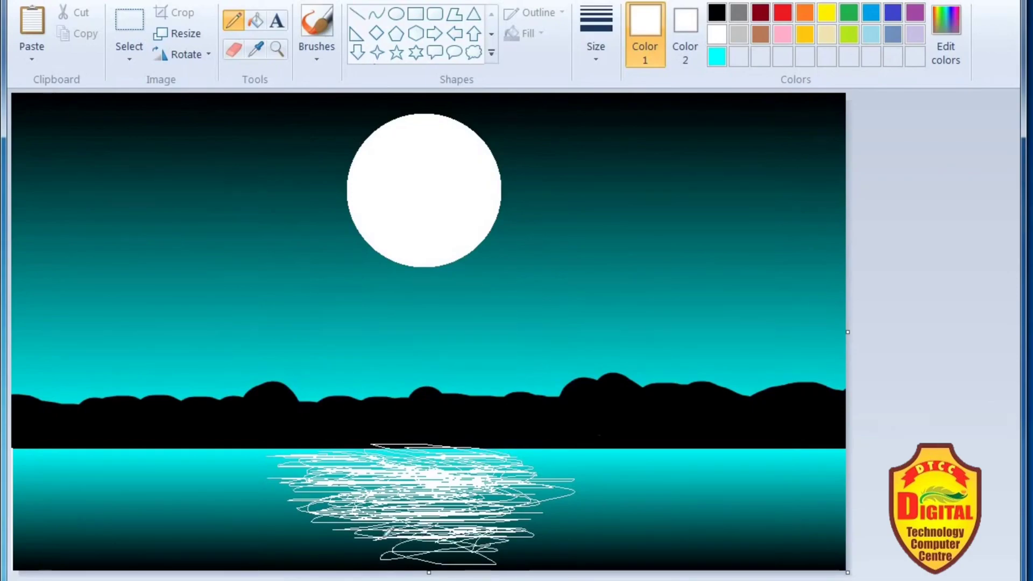
pyautogui.moveTo(479, 538)
pyautogui.mouseDown()
pyautogui.moveTo(452, 552)
pyautogui.moveTo(435, 542)
pyautogui.moveTo(449, 530)
pyautogui.moveTo(505, 543)
pyautogui.moveTo(502, 551)
pyautogui.moveTo(505, 533)
pyautogui.moveTo(420, 538)
pyautogui.mouseUp()
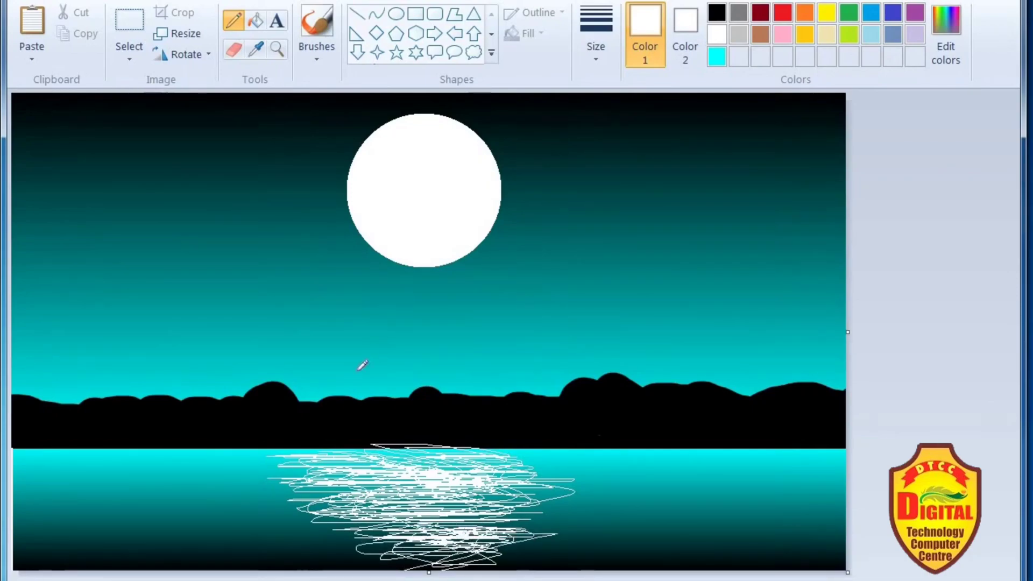
# - Paint over the stray white reflection lines on the lower edge of the hill silhouette with a black brush
pyautogui.click(307, 52)
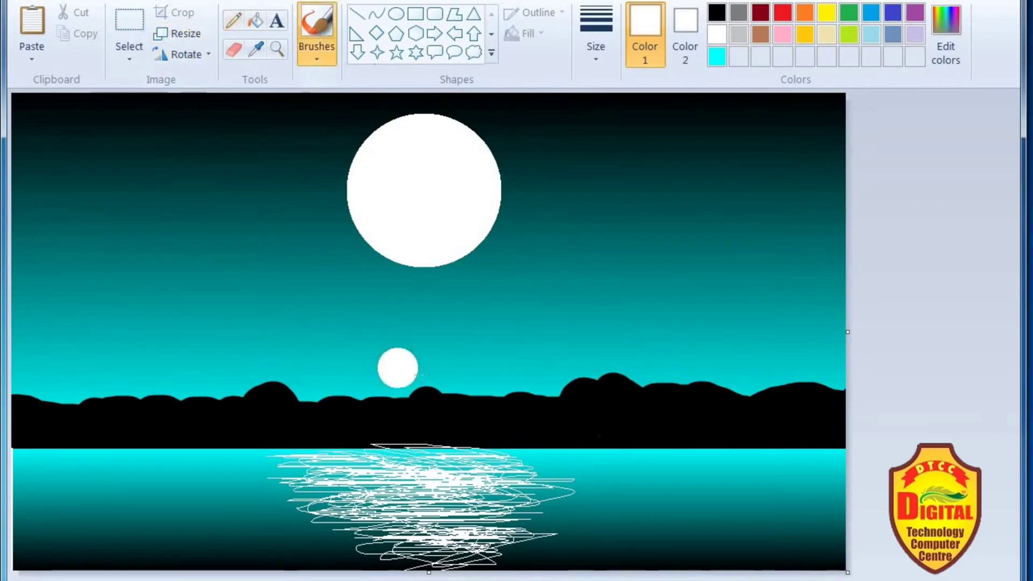
pyautogui.click(711, 15)
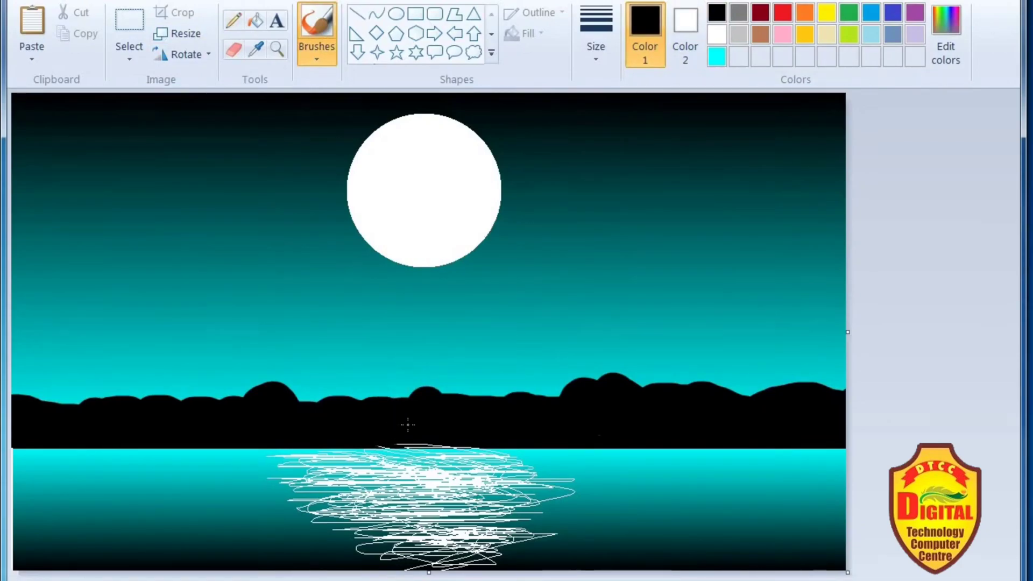
pyautogui.moveTo(389, 428)
pyautogui.mouseDown()
pyautogui.moveTo(497, 427)
pyautogui.moveTo(451, 431)
pyautogui.mouseUp()
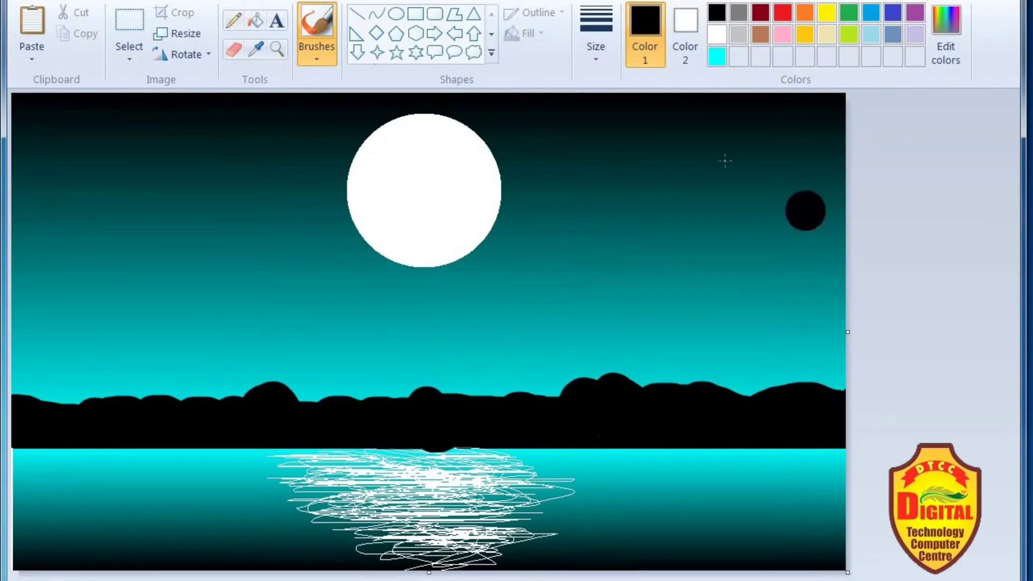
# - Dab a large star in the sky right of the moon with the thickest white brush, undoing the extra dot
pyautogui.click(612, 51)
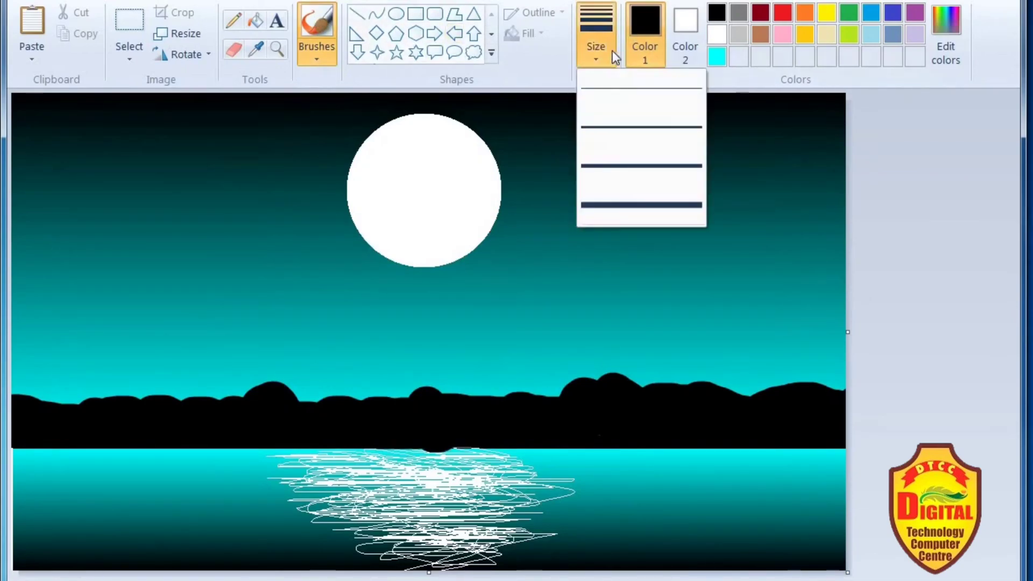
pyautogui.click(662, 205)
pyautogui.click(717, 33)
pyautogui.moveTo(683, 120); pyautogui.dragTo(699, 119)
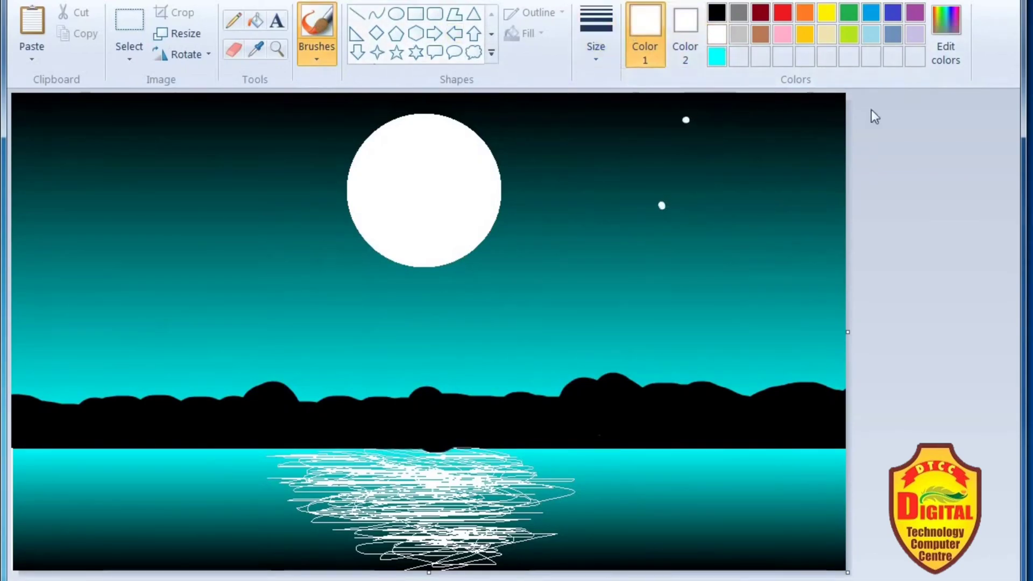
pyautogui.hotkey('ctrl', 'z')
# - Scatter small white stars across the sky on both sides of the moon using the second-thickest brush size
pyautogui.click(596, 43)
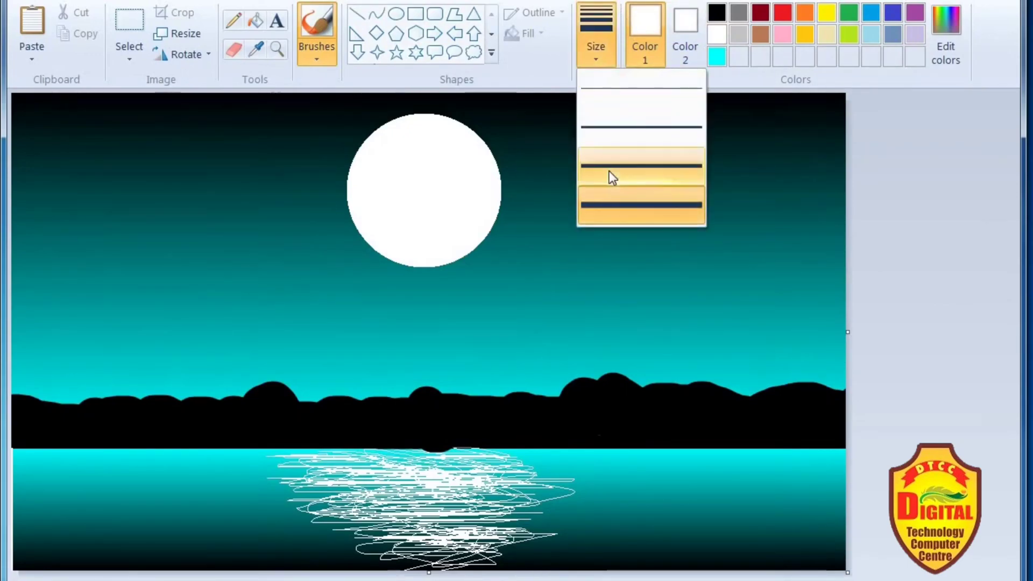
pyautogui.click(609, 170)
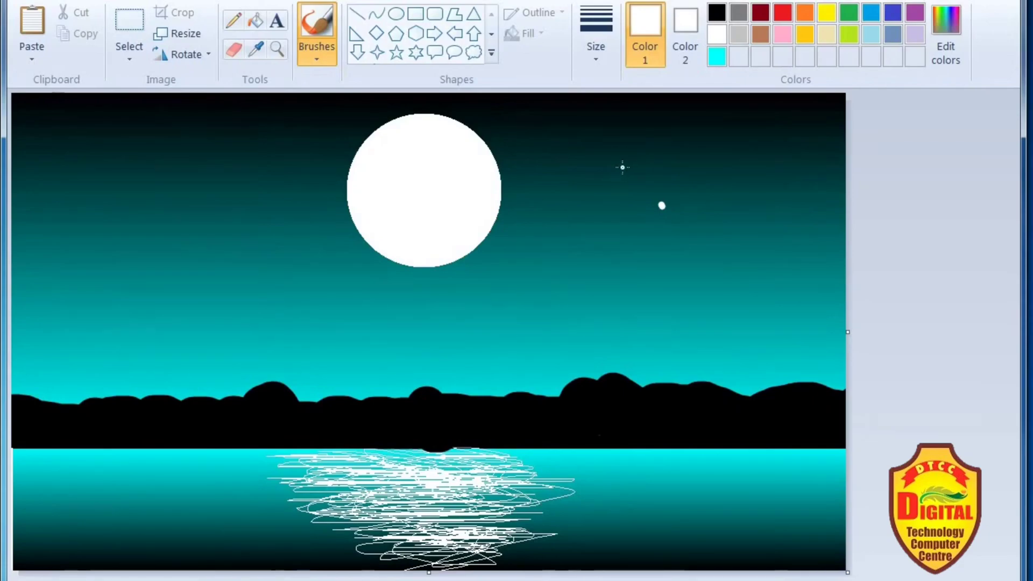
pyautogui.click(620, 172)
pyautogui.click(724, 141)
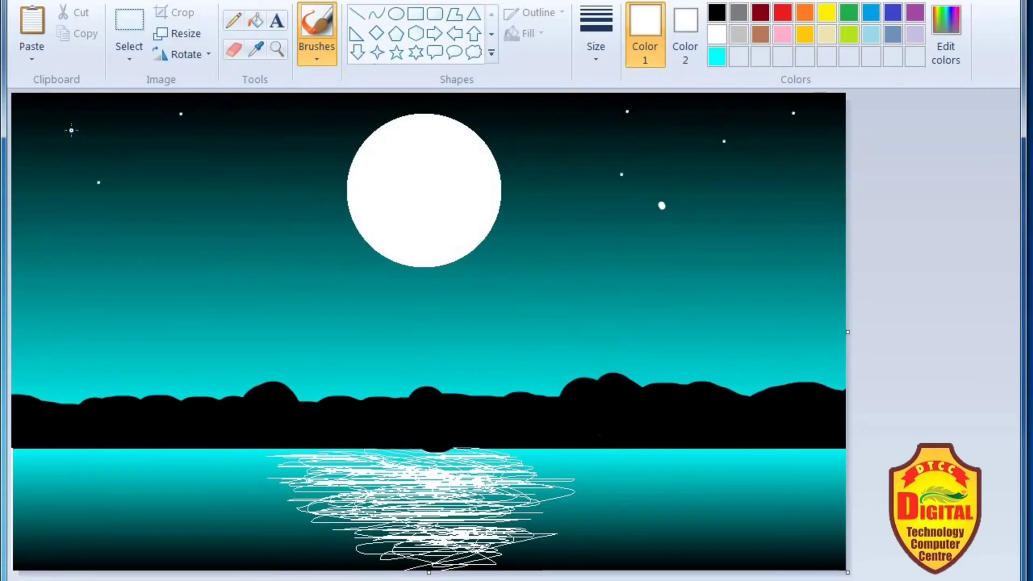
pyautogui.click(306, 160)
pyautogui.click(321, 318)
pyautogui.click(547, 317)
pyautogui.click(585, 244)
pyautogui.click(819, 201)
pyautogui.click(559, 140)
pyautogui.click(504, 113)
pyautogui.click(333, 102)
pyautogui.click(98, 114)
pyautogui.click(42, 217)
pyautogui.click(331, 304)
pyautogui.click(339, 201)
pyautogui.click(331, 154)
pyautogui.click(216, 192)
pyautogui.click(213, 210)
pyautogui.click(119, 209)
# - Add tiny white stars between the existing ones across the sky using the second-thinnest brush size
pyautogui.click(594, 35)
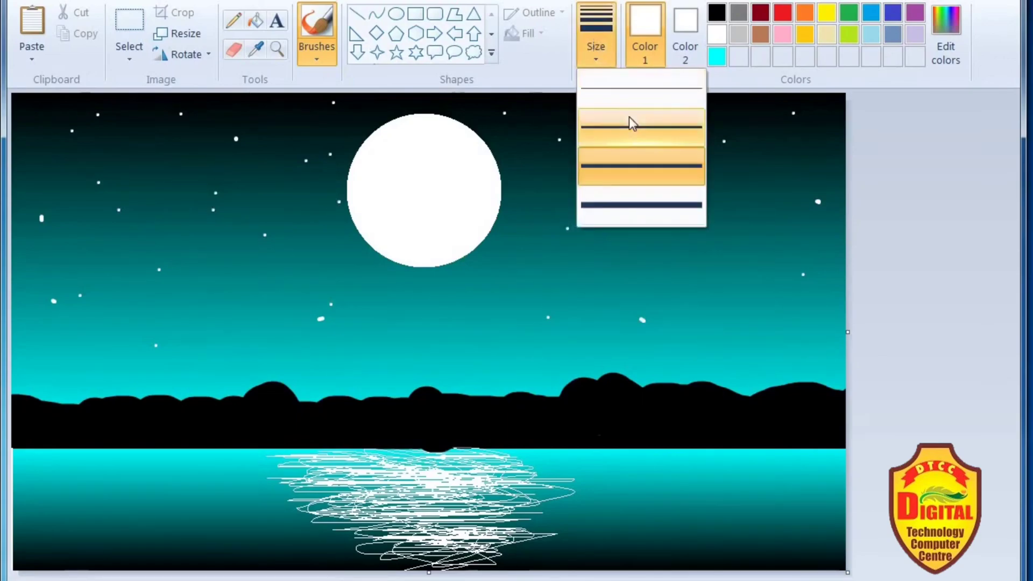
pyautogui.click(630, 118)
pyautogui.click(639, 159)
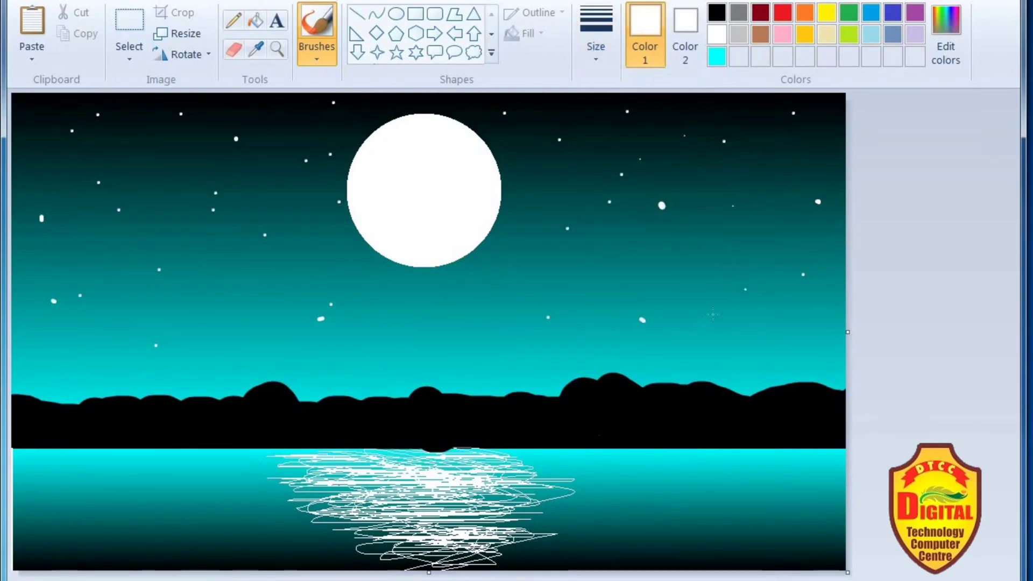
pyautogui.click(823, 337)
pyautogui.click(528, 268)
pyautogui.click(372, 344)
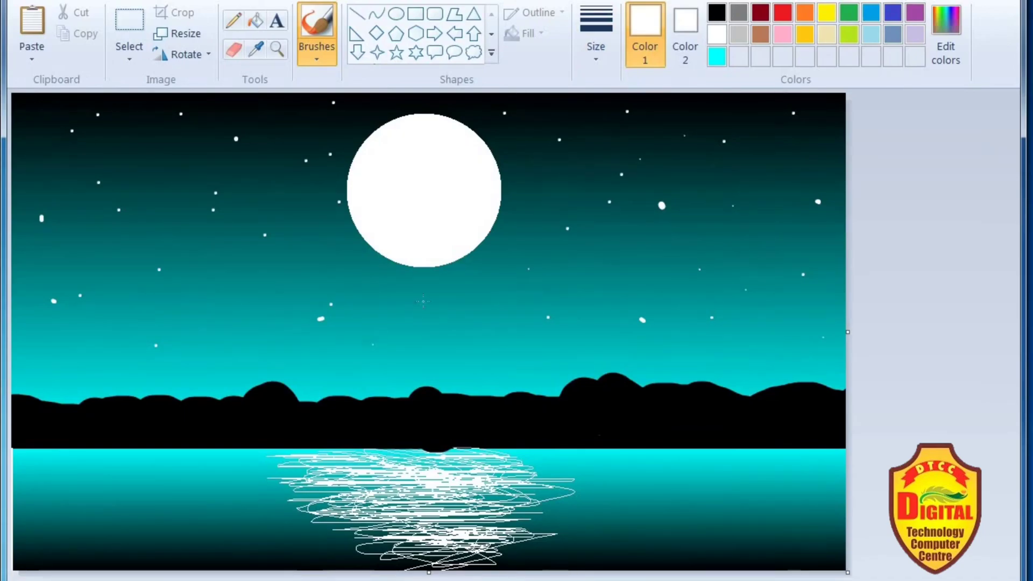
pyautogui.click(259, 239)
pyautogui.click(45, 120)
# - Dot small white star reflections over the water on both sides of the moon's reflection
pyautogui.click(30, 518)
pyautogui.click(164, 530)
pyautogui.click(104, 462)
pyautogui.click(212, 499)
pyautogui.click(191, 546)
pyautogui.click(15, 523)
pyautogui.click(649, 476)
pyautogui.click(796, 476)
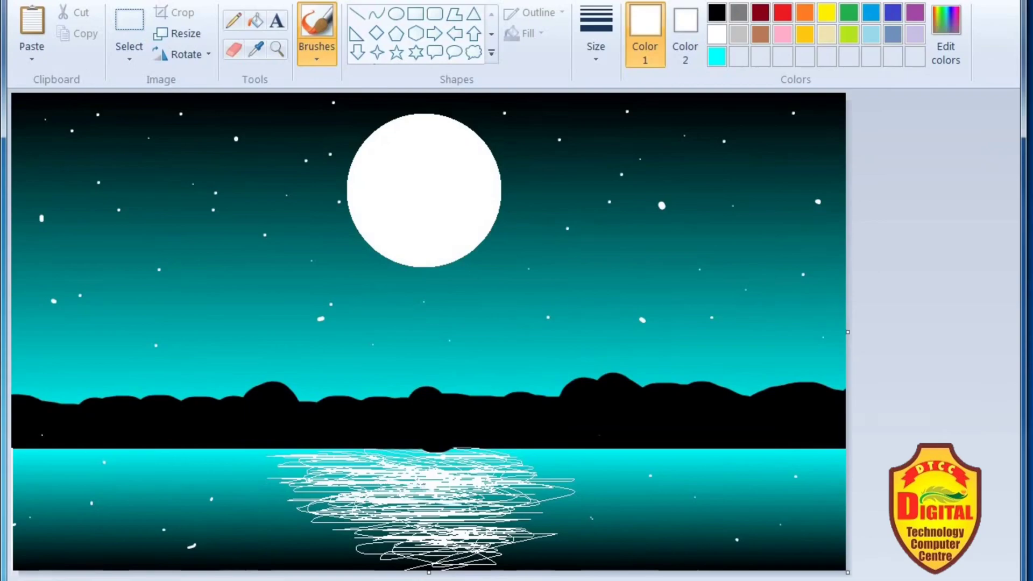
# - Thicken the moon's reflection with white horizontal brush strokes through its centre down to the canvas bottom
pyautogui.moveTo(347, 480); pyautogui.dragTo(493, 482)
pyautogui.moveTo(395, 474)
pyautogui.mouseDown()
pyautogui.moveTo(397, 462)
pyautogui.moveTo(370, 460)
pyautogui.moveTo(410, 453)
pyautogui.moveTo(376, 454)
pyautogui.moveTo(517, 479)
pyautogui.moveTo(511, 464)
pyautogui.moveTo(558, 454)
pyautogui.moveTo(538, 456)
pyautogui.mouseUp()
pyautogui.moveTo(458, 511)
pyautogui.mouseDown()
pyautogui.moveTo(550, 513)
pyautogui.moveTo(455, 525)
pyautogui.moveTo(409, 523)
pyautogui.moveTo(417, 500)
pyautogui.moveTo(473, 503)
pyautogui.moveTo(393, 509)
pyautogui.mouseUp()
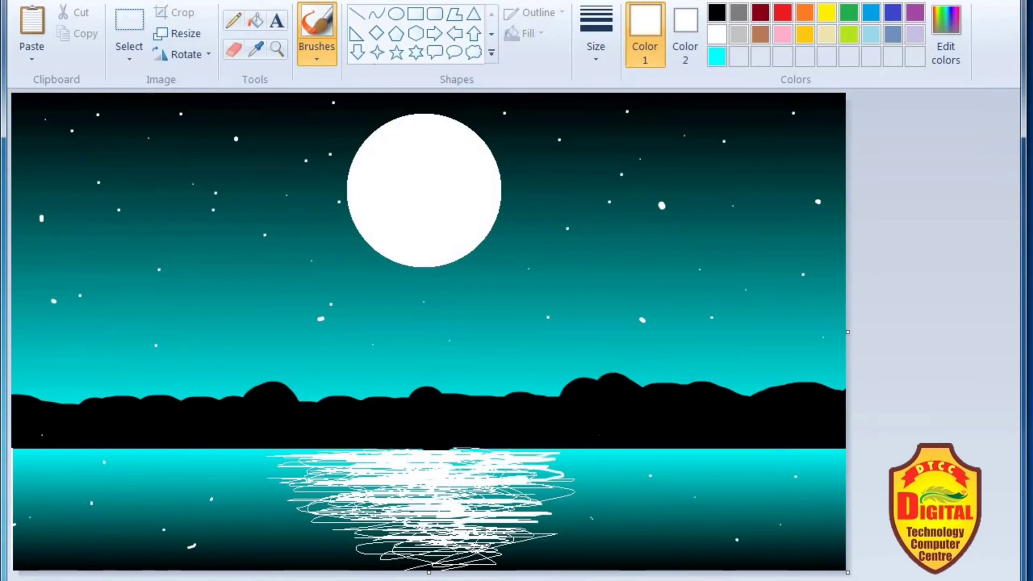
pyautogui.moveTo(395, 558)
pyautogui.mouseDown()
pyautogui.moveTo(454, 559)
pyautogui.moveTo(367, 563)
pyautogui.moveTo(483, 570)
pyautogui.moveTo(436, 570)
pyautogui.mouseUp()
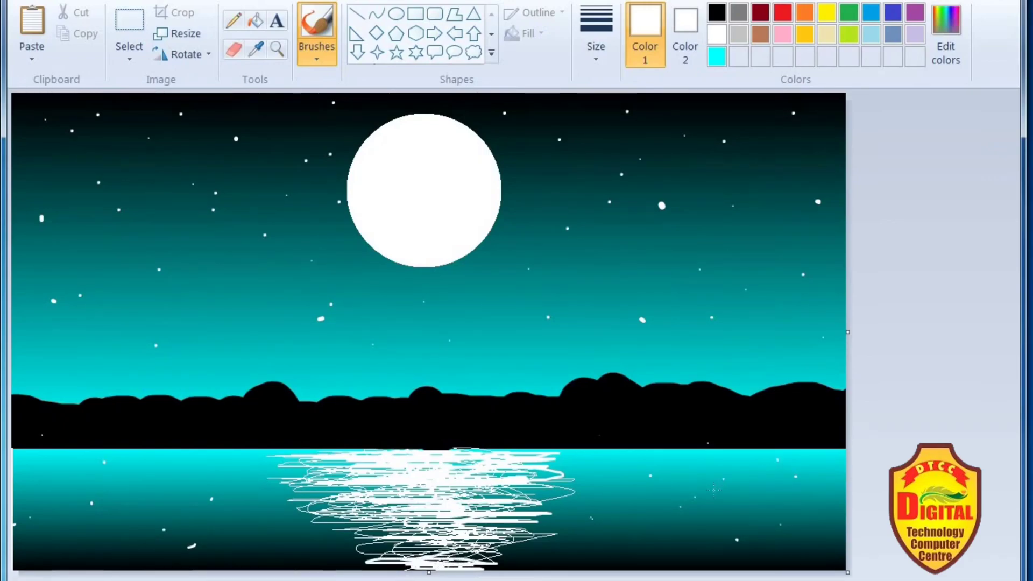